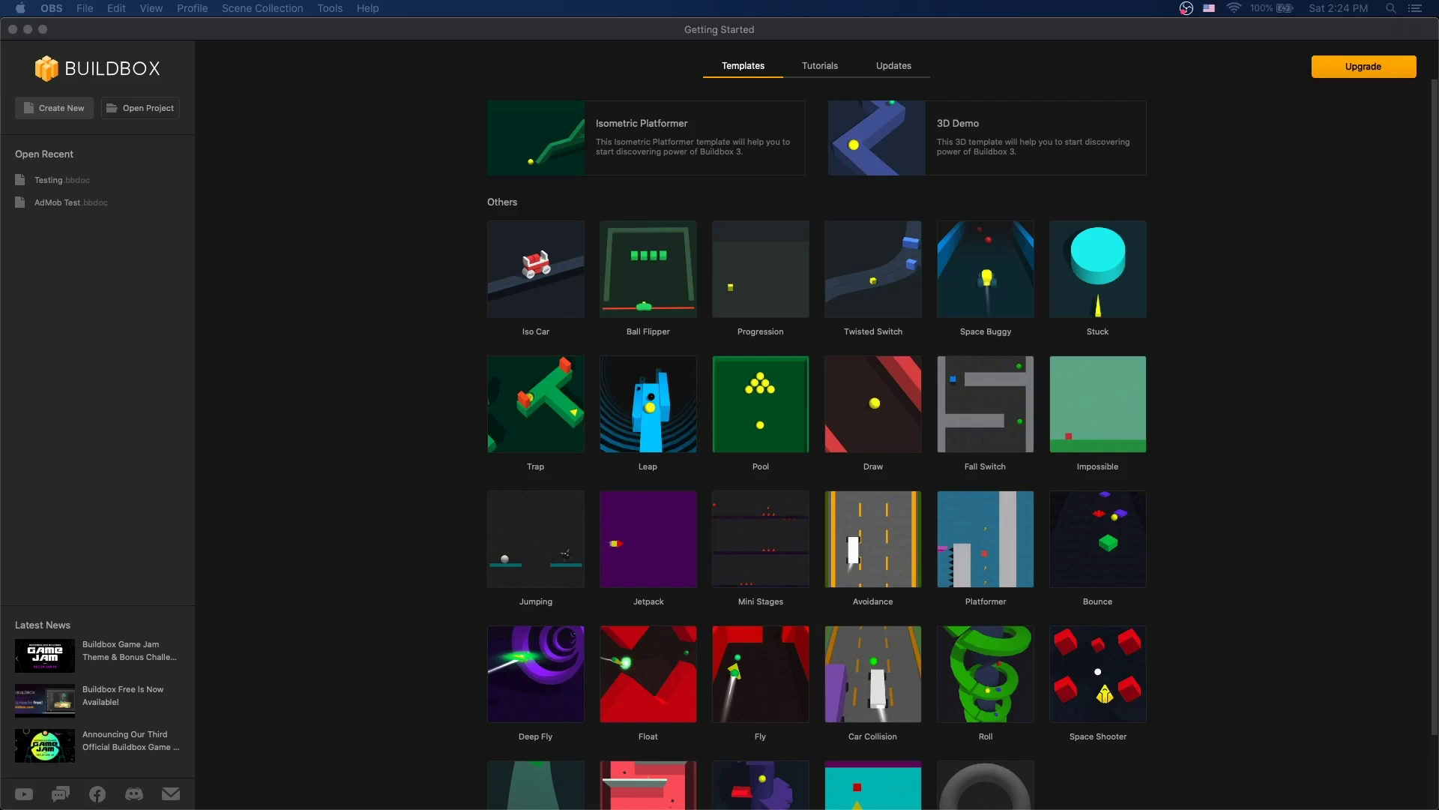
- Create a project from the 3D Demo template and open its project settings
{"action": "left_click", "coordinate": [1001, 137]}
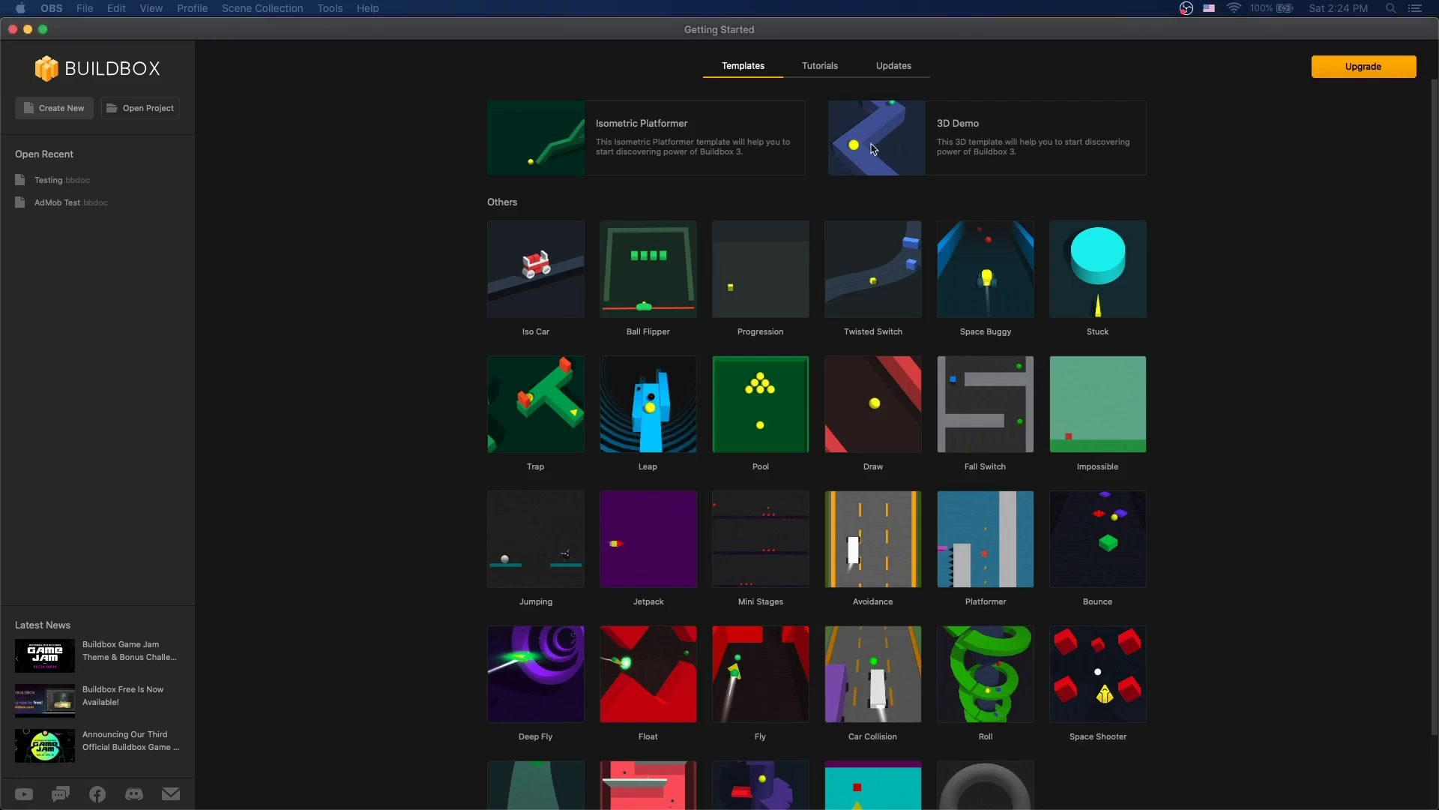
{"action": "left_click", "coordinate": [903, 145]}
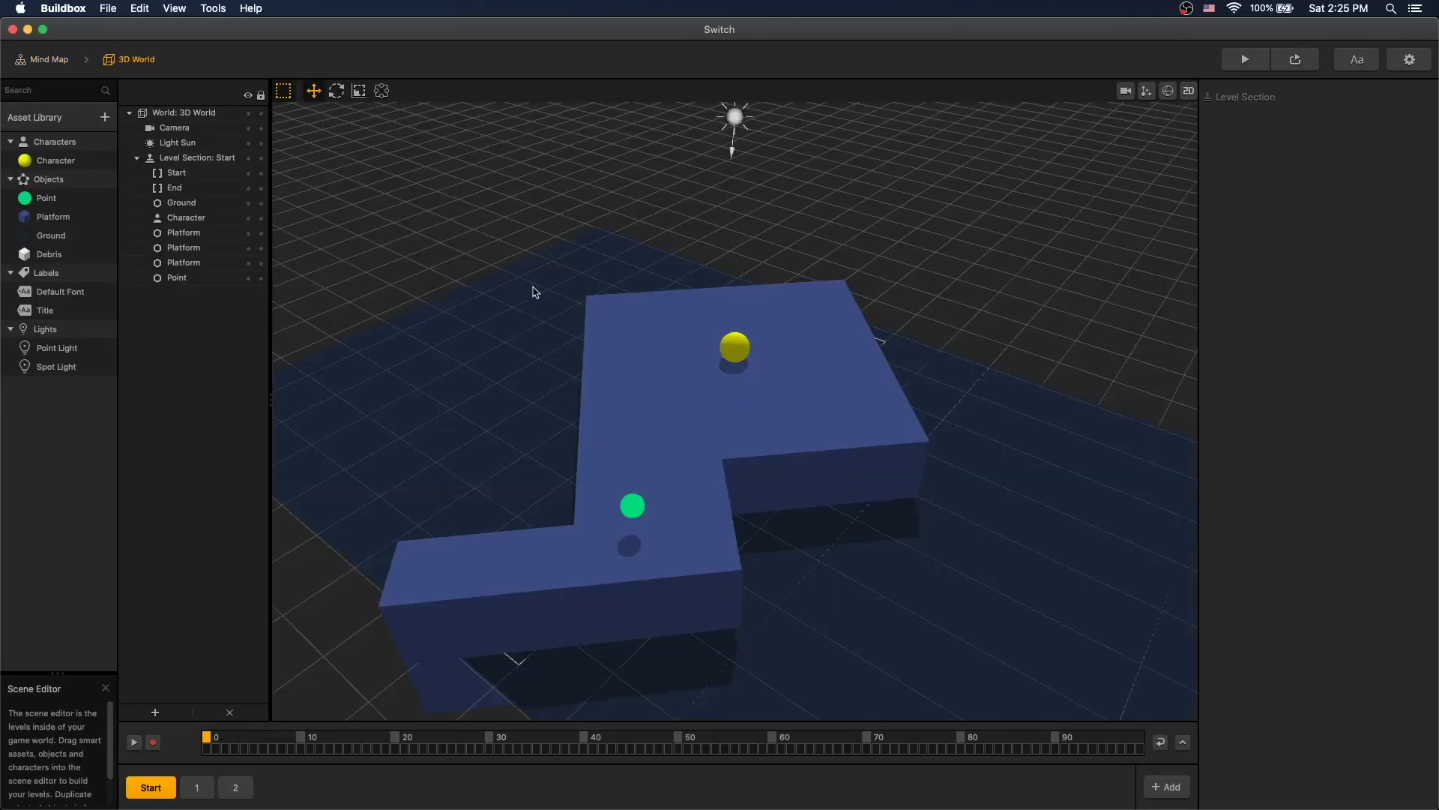
{"action": "left_click", "coordinate": [1409, 59]}
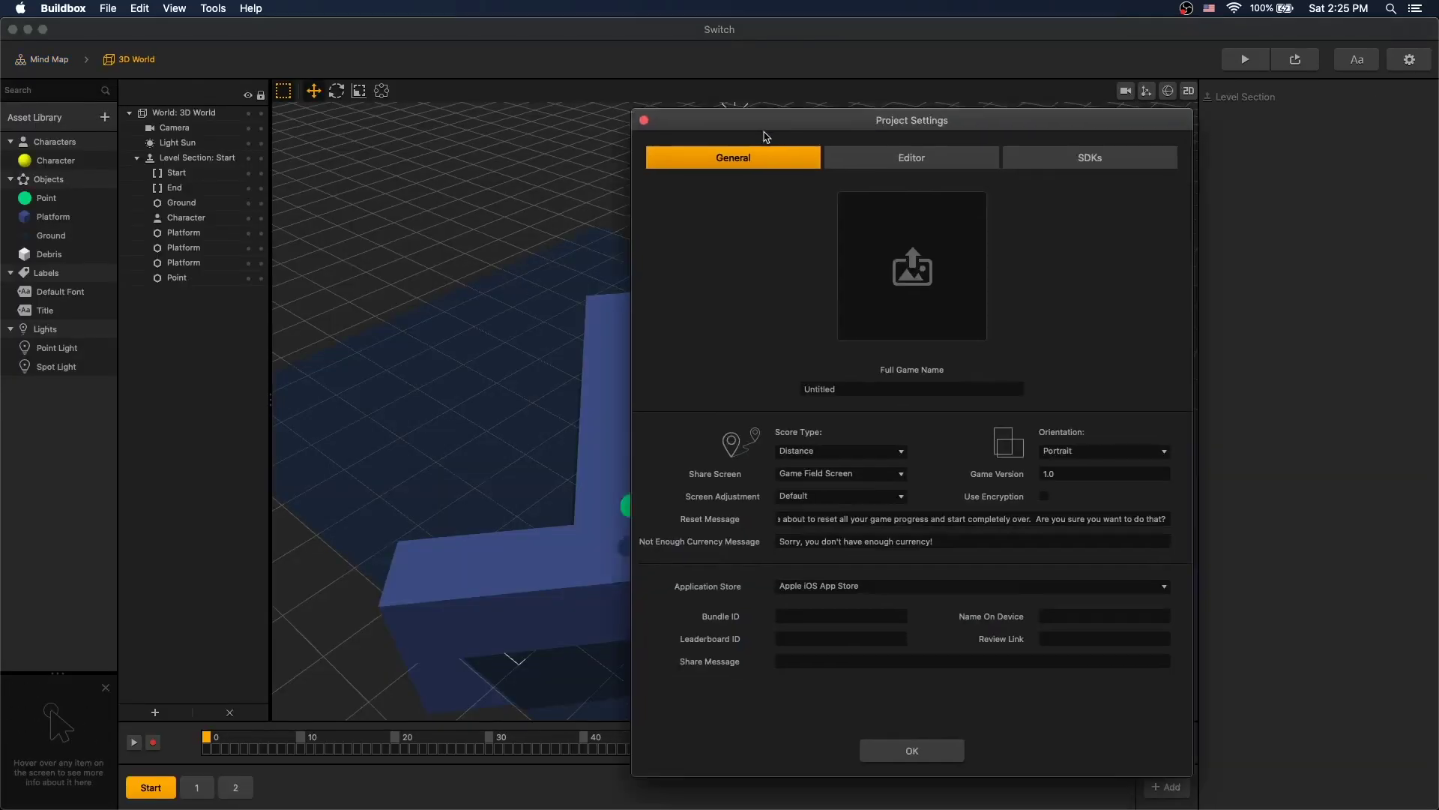
{"action": "left_click_drag", "start_coordinate": [766, 138], "coordinate": [606, 99]}
- Set the application store to Google Play Store and the bundle ID to test.test.test
{"action": "left_click", "coordinate": [1003, 546]}
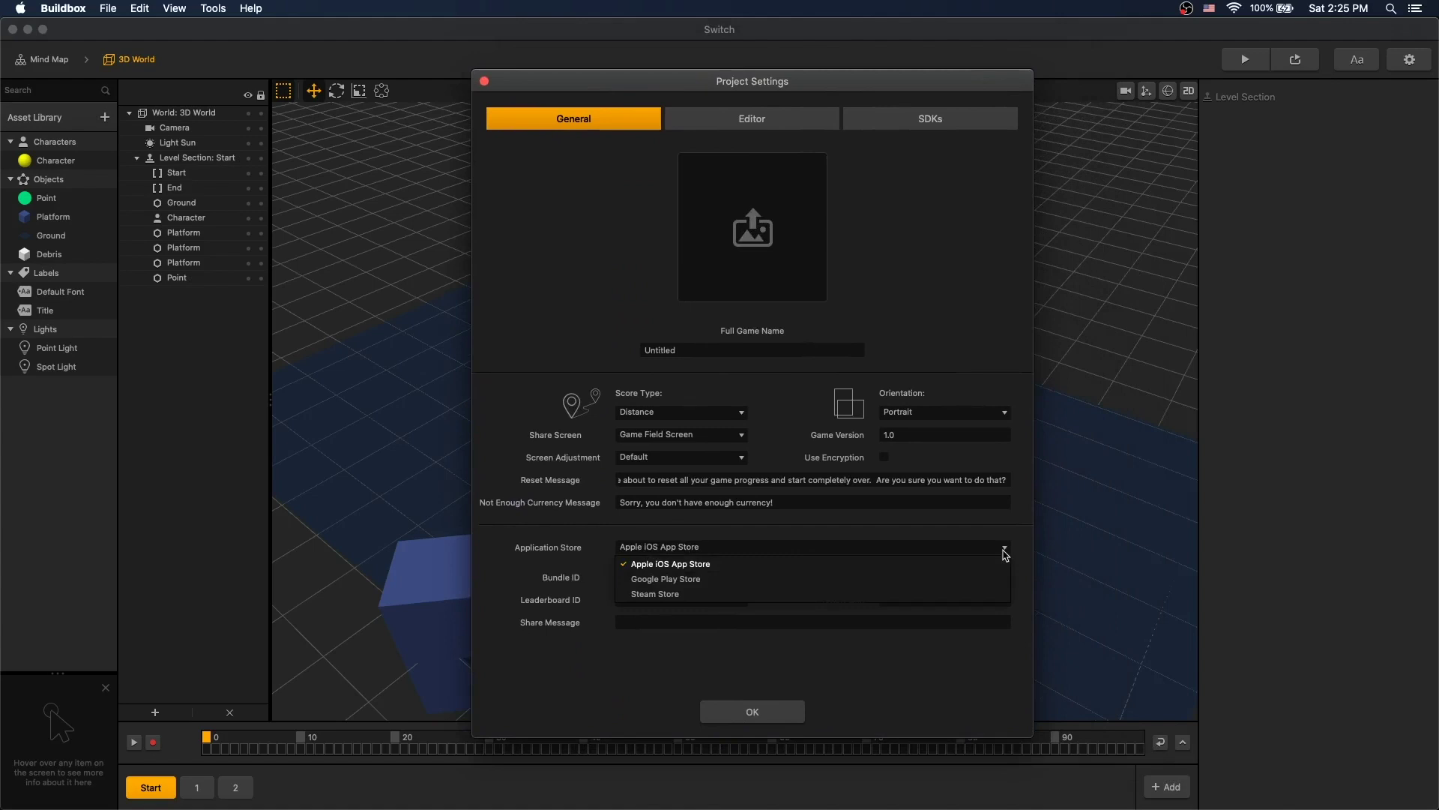
{"action": "left_click", "coordinate": [921, 580]}
{"action": "left_click", "coordinate": [652, 574]}
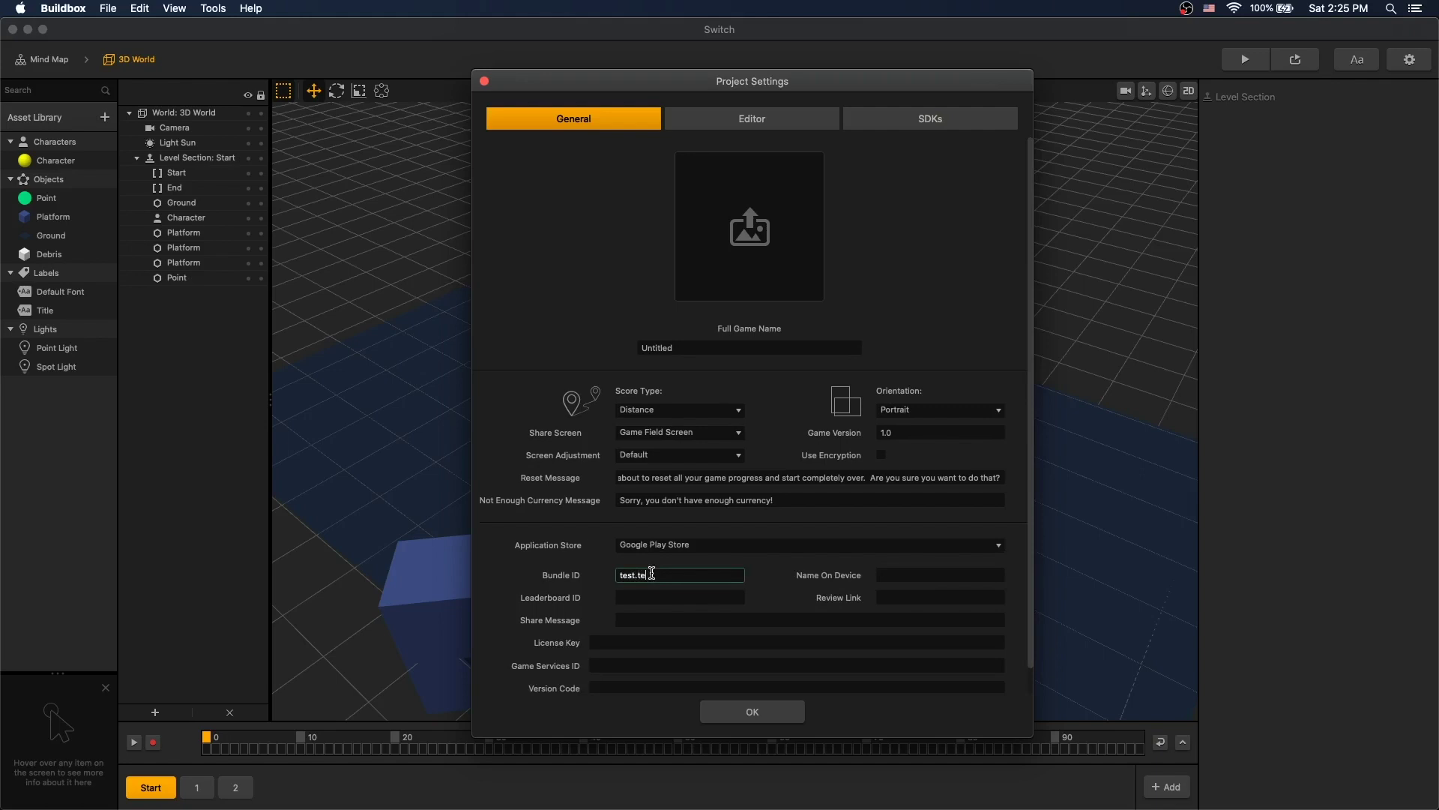
{"action": "type", "text": "test.test.test"}
- Set both the name on device and the full game name to "Testing AdMob"
{"action": "left_click", "coordinate": [956, 579]}
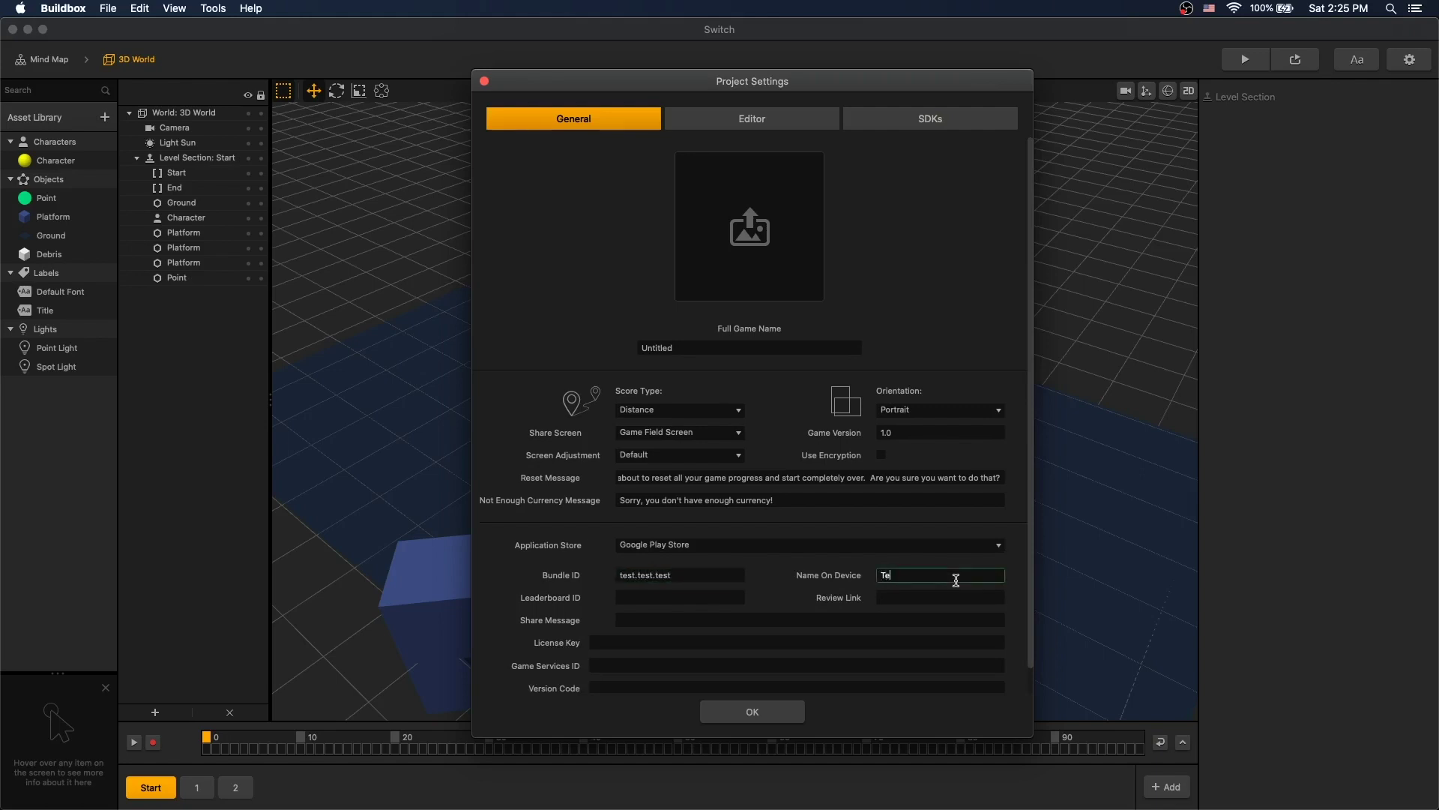
{"action": "type", "text": "Testing AdMob"}
{"action": "left_click", "coordinate": [808, 348]}
{"action": "type", "text": "Testing Ad"}
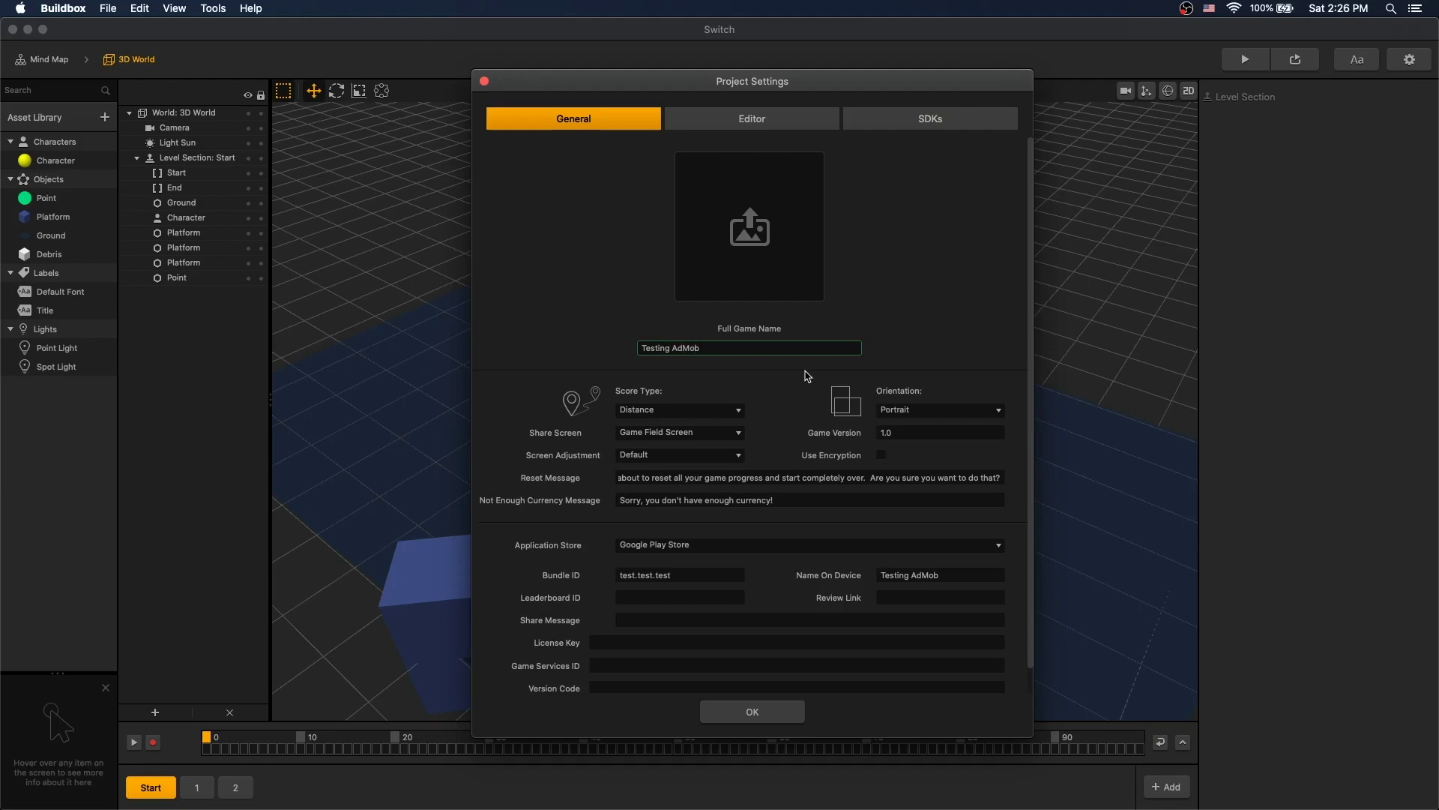
{"action": "type", "text": "Mob"}
{"action": "key", "text": "Return"}
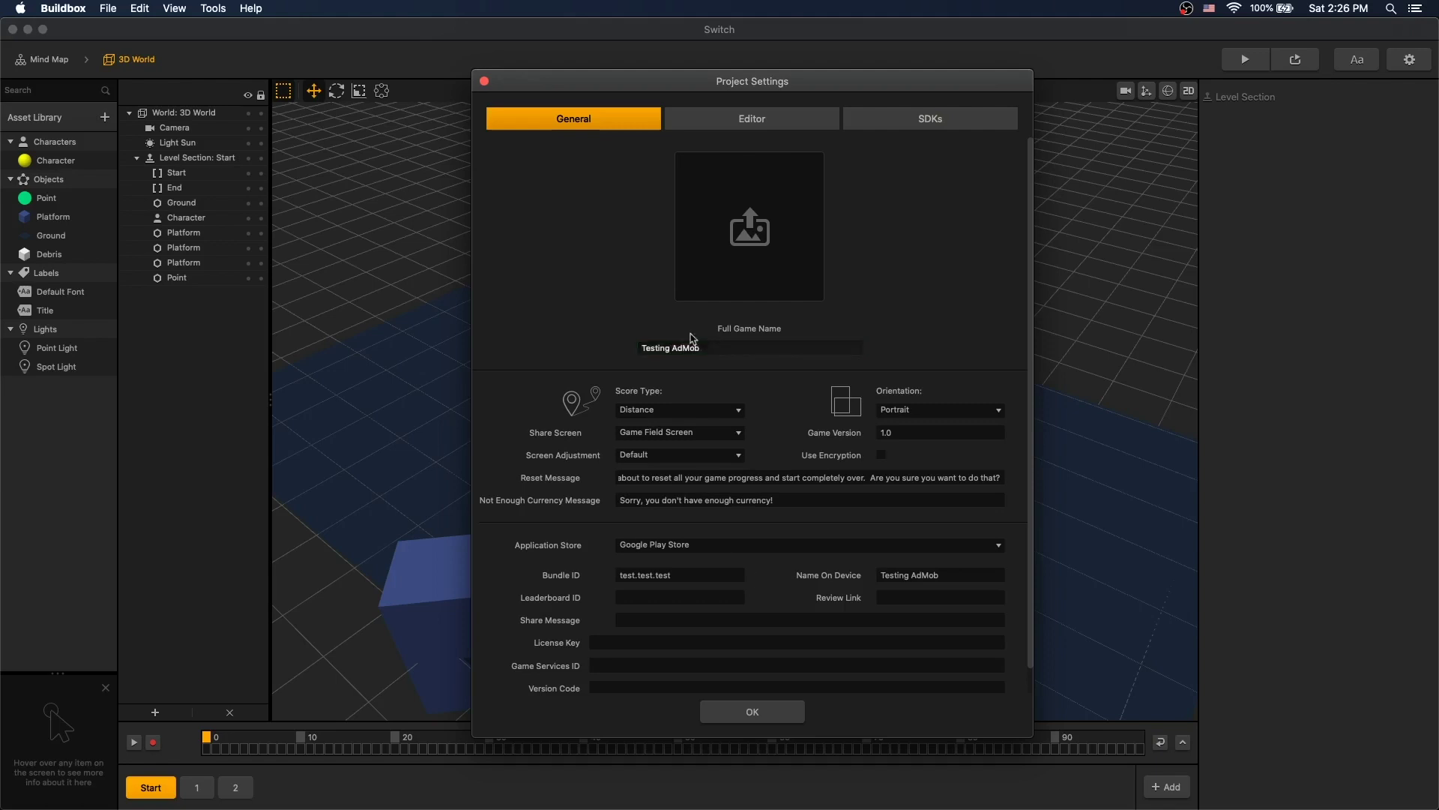
- Add the AdMob SDK for Android and fill in its publisher ID
{"action": "left_click", "coordinate": [947, 123]}
{"action": "left_click", "coordinate": [892, 186]}
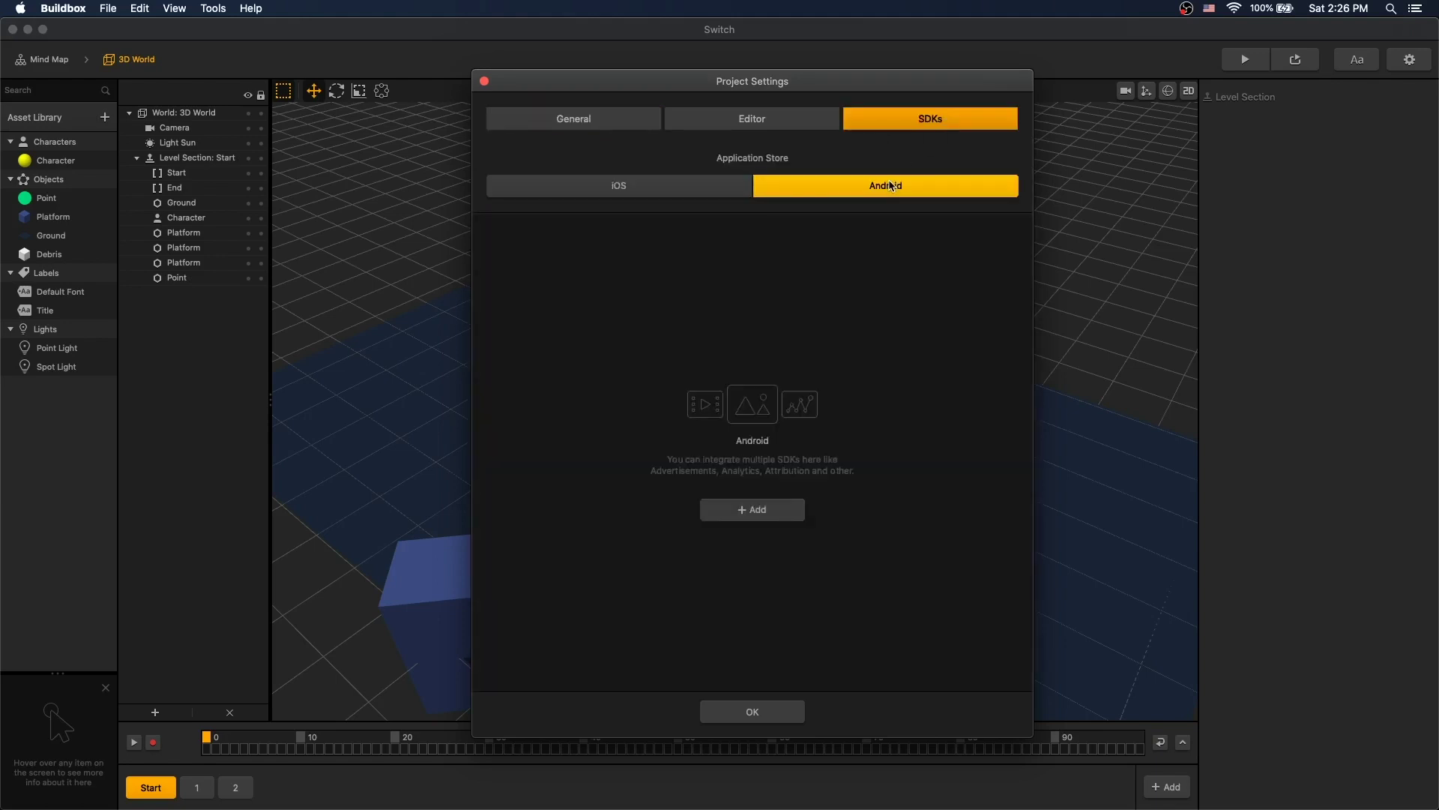
{"action": "left_click", "coordinate": [752, 510]}
{"action": "left_click", "coordinate": [756, 526]}
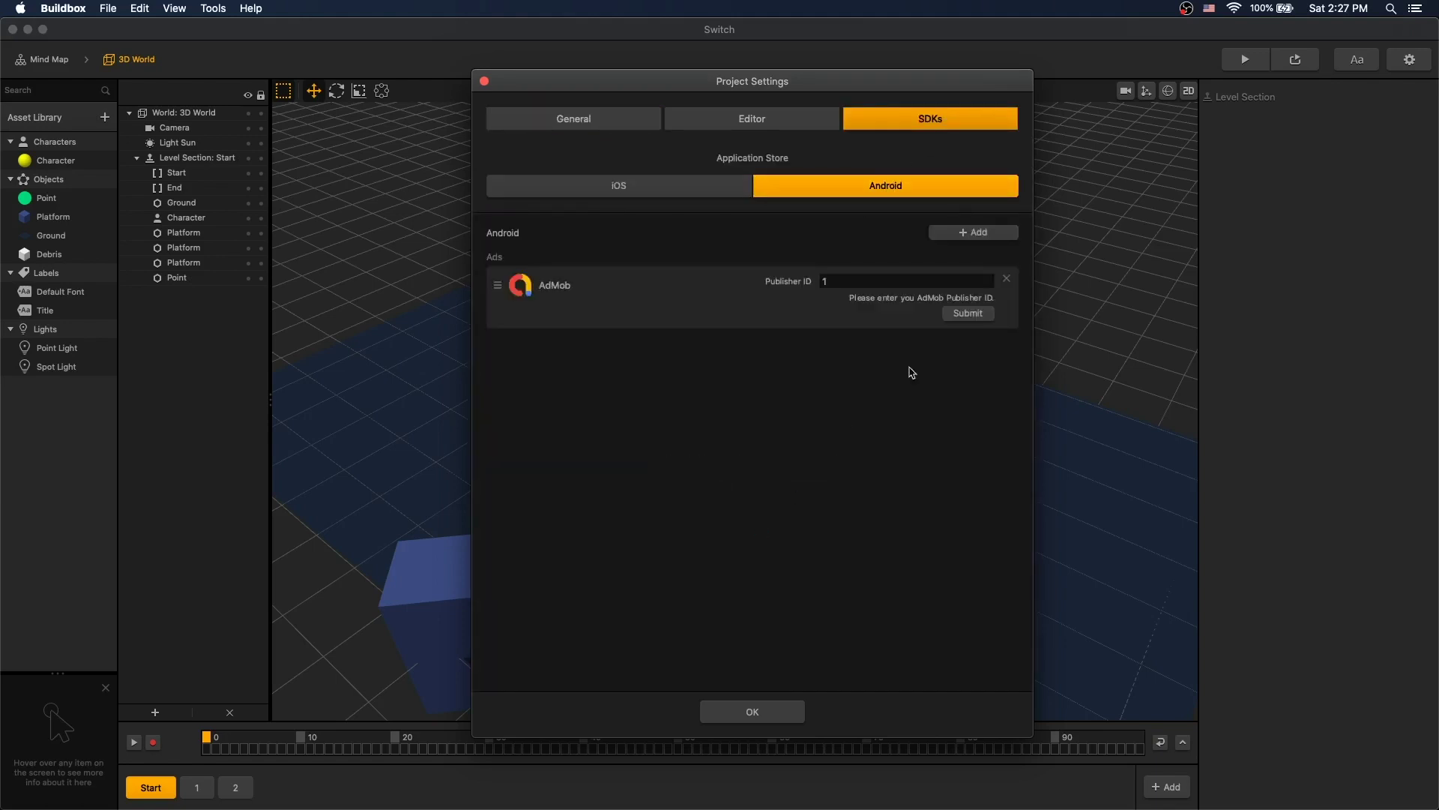
{"action": "left_click", "coordinate": [868, 279]}
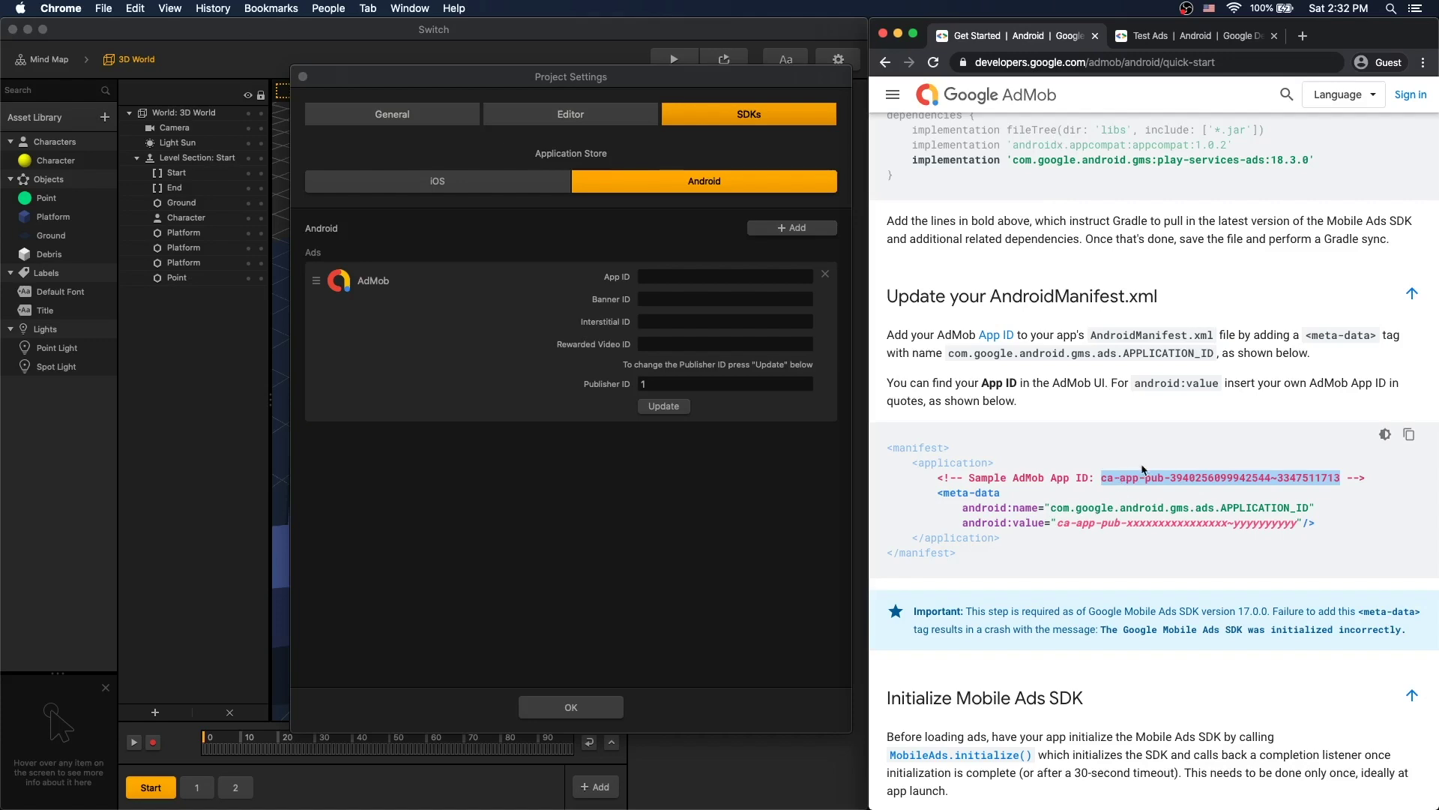
- Copy the sample AdMob App ID from Google's Android quick-start page into Buildbox's AdMob App ID field
{"action": "key", "text": "super+c"}
{"action": "key", "text": "super+Tab"}
{"action": "key", "text": "super+v"}
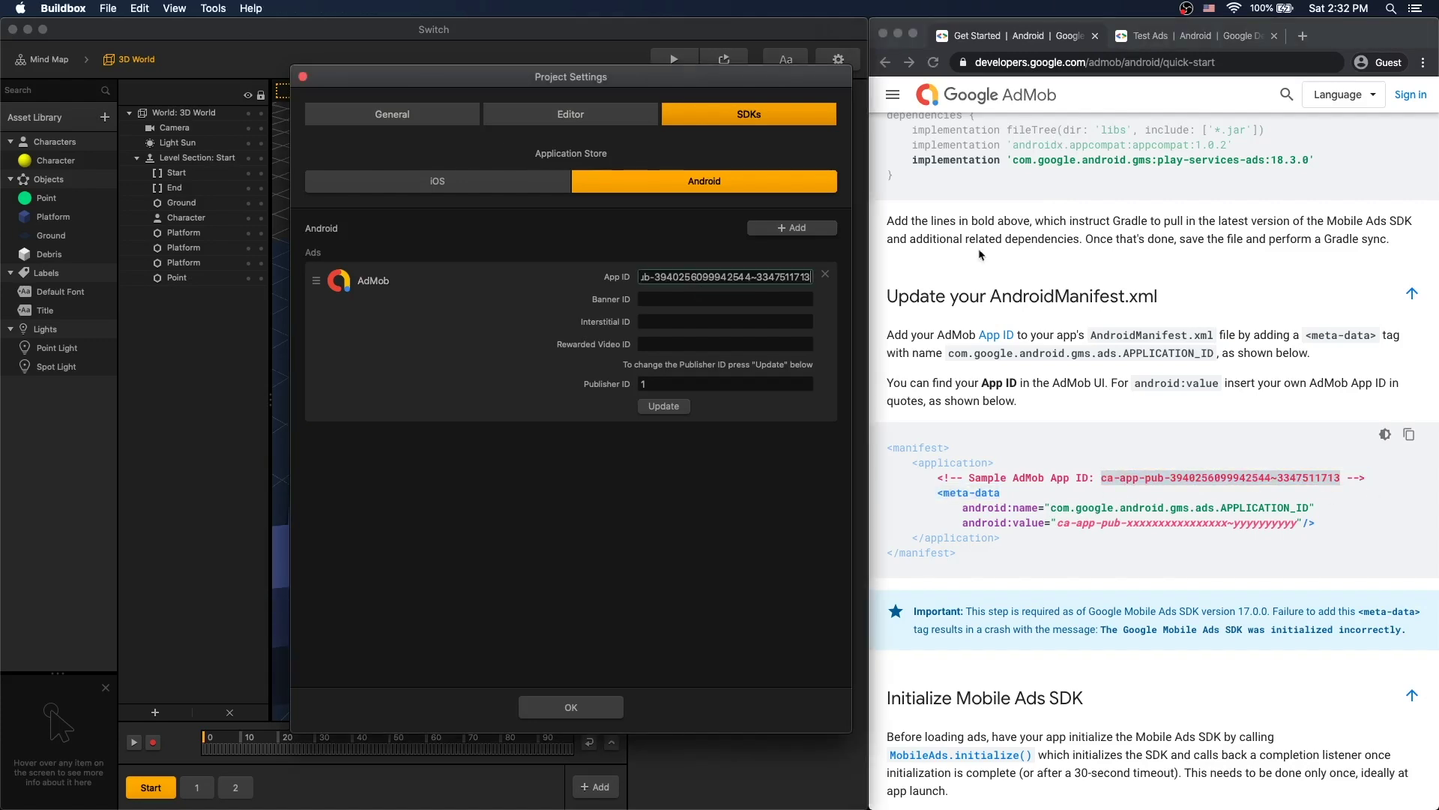
- Copy the sample Banner ad unit ID from Google's Test Ads page into Buildbox's Banner ID field
{"action": "key", "text": "super+Tab"}
{"action": "key", "text": "ctrl+Tab"}
{"action": "triple_click", "coordinate": [1070, 546]}
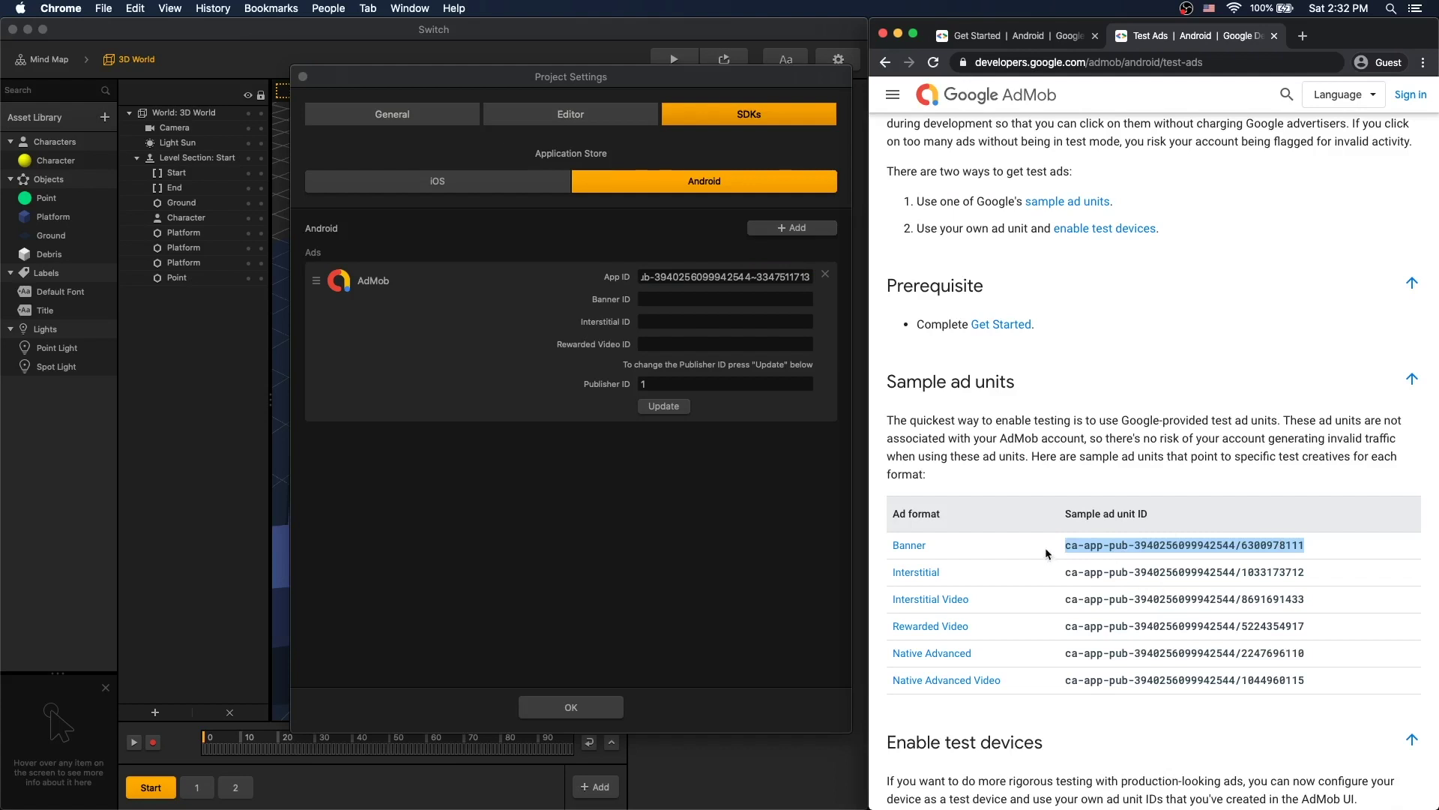
{"action": "key", "text": "super+Tab"}
{"action": "key", "text": "Tab"}
{"action": "key", "text": "super+v"}
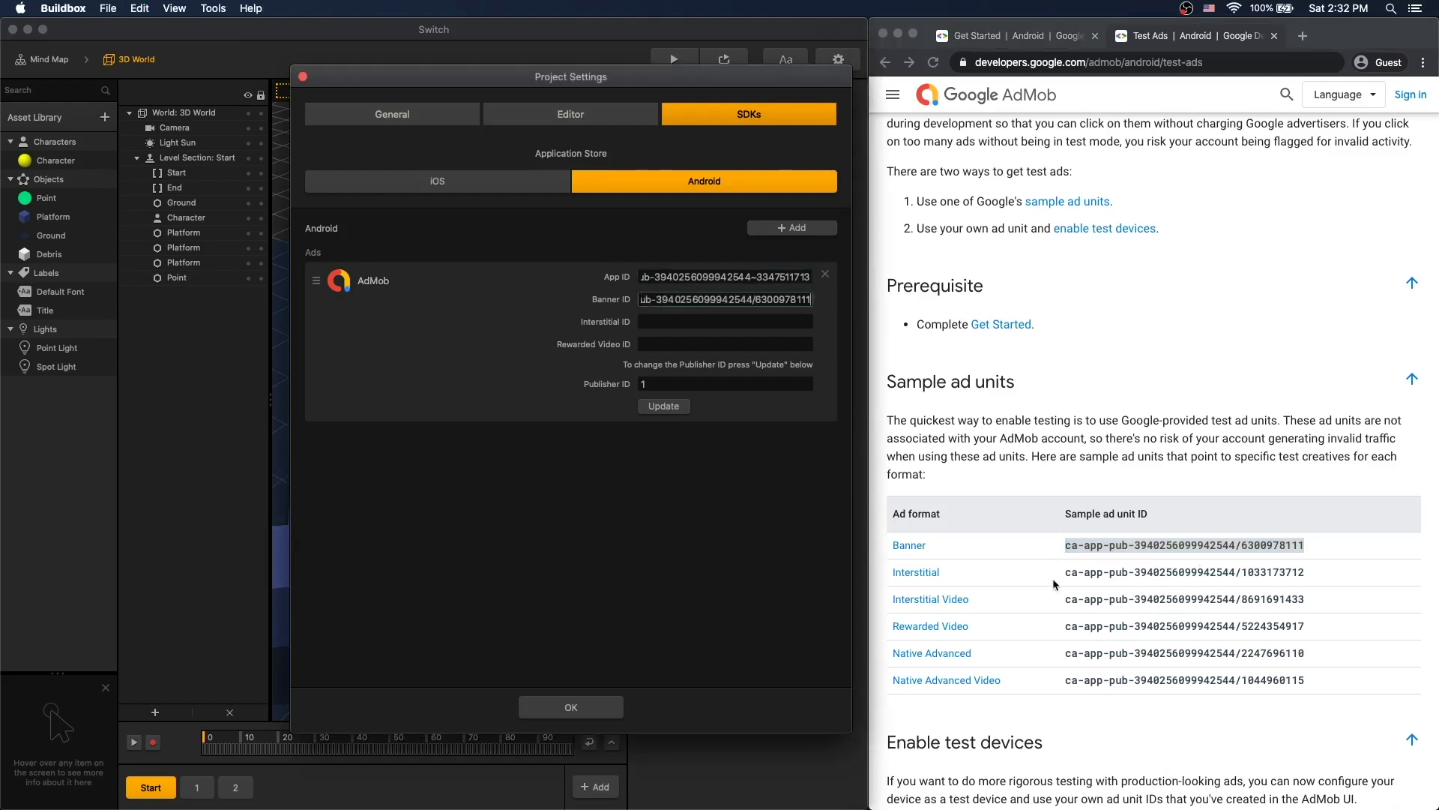
- Copy the sample Interstitial ad unit ID from the Test Ads page into Buildbox's Interstitial ID field
{"action": "key", "text": "super+Tab"}
{"action": "left_click_drag", "start_coordinate": [1065, 573], "coordinate": [1304, 572]}
{"action": "key", "text": "super+c"}
{"action": "key", "text": "super+Tab"}
{"action": "key", "text": "Tab"}
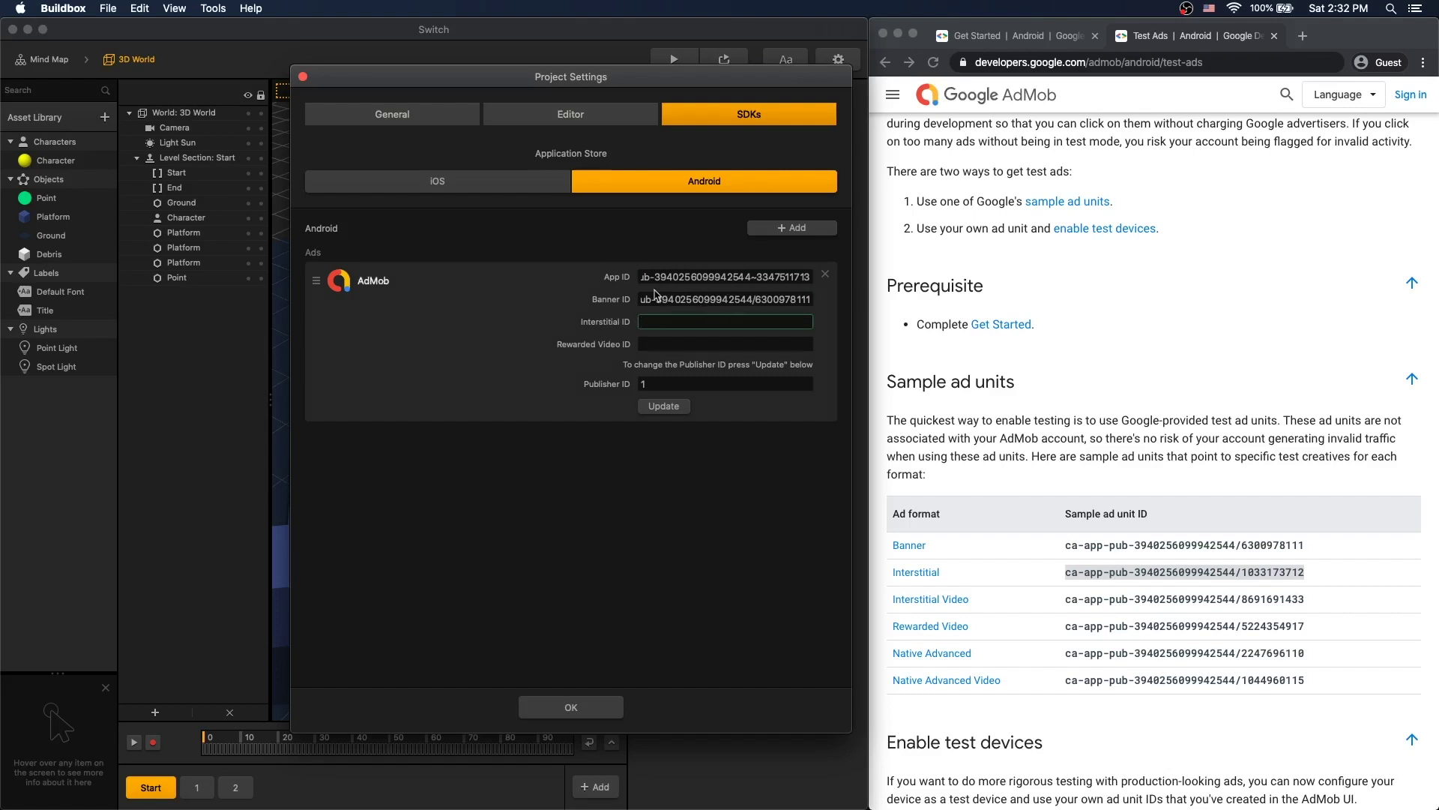
{"action": "key", "text": "super+v"}
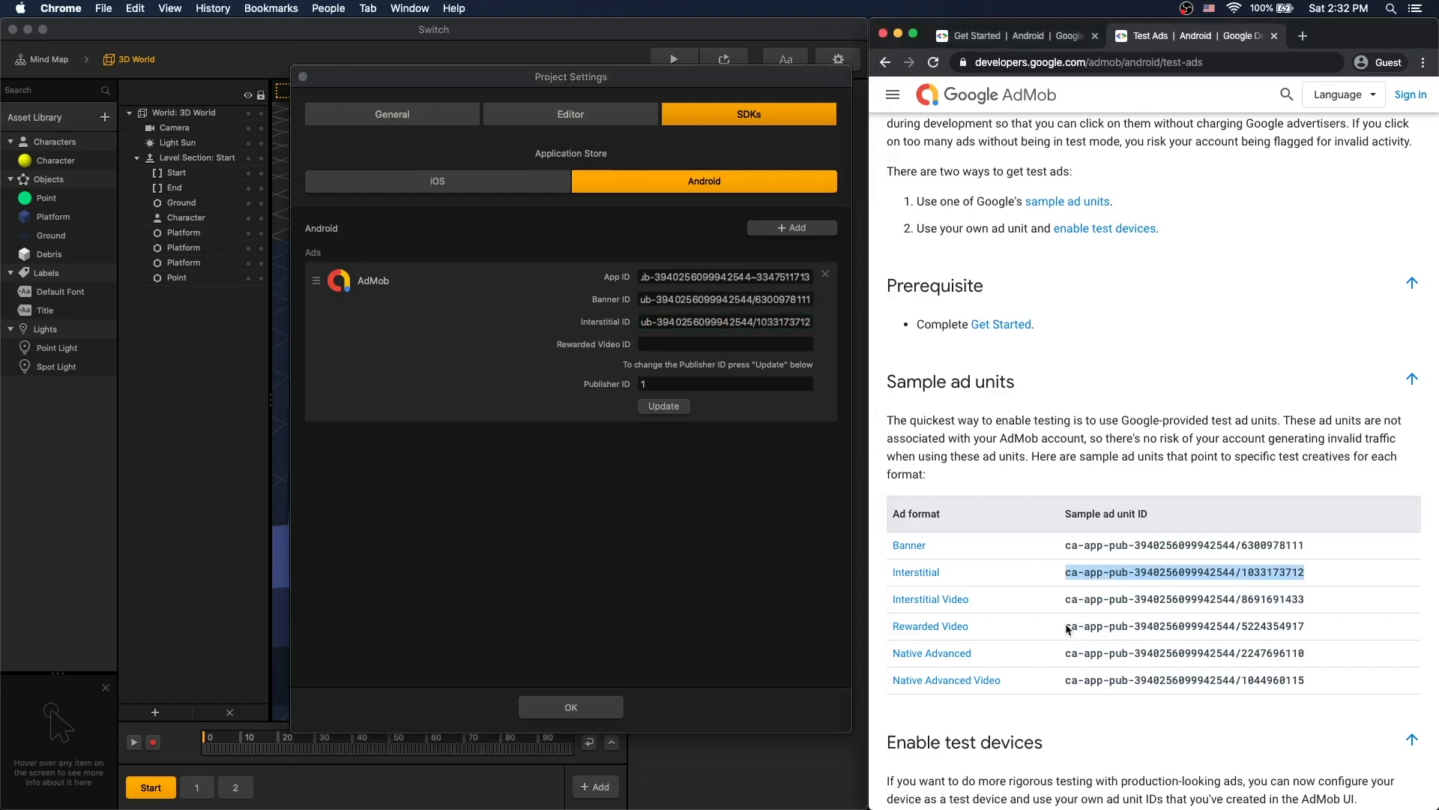
- Copy the sample Rewarded Video ad unit ID into Buildbox's Rewarded Video ID field and confirm the project settings
{"action": "triple_click", "coordinate": [1077, 627]}
{"action": "left_click", "coordinate": [712, 346]}
{"action": "key", "text": "super+v"}
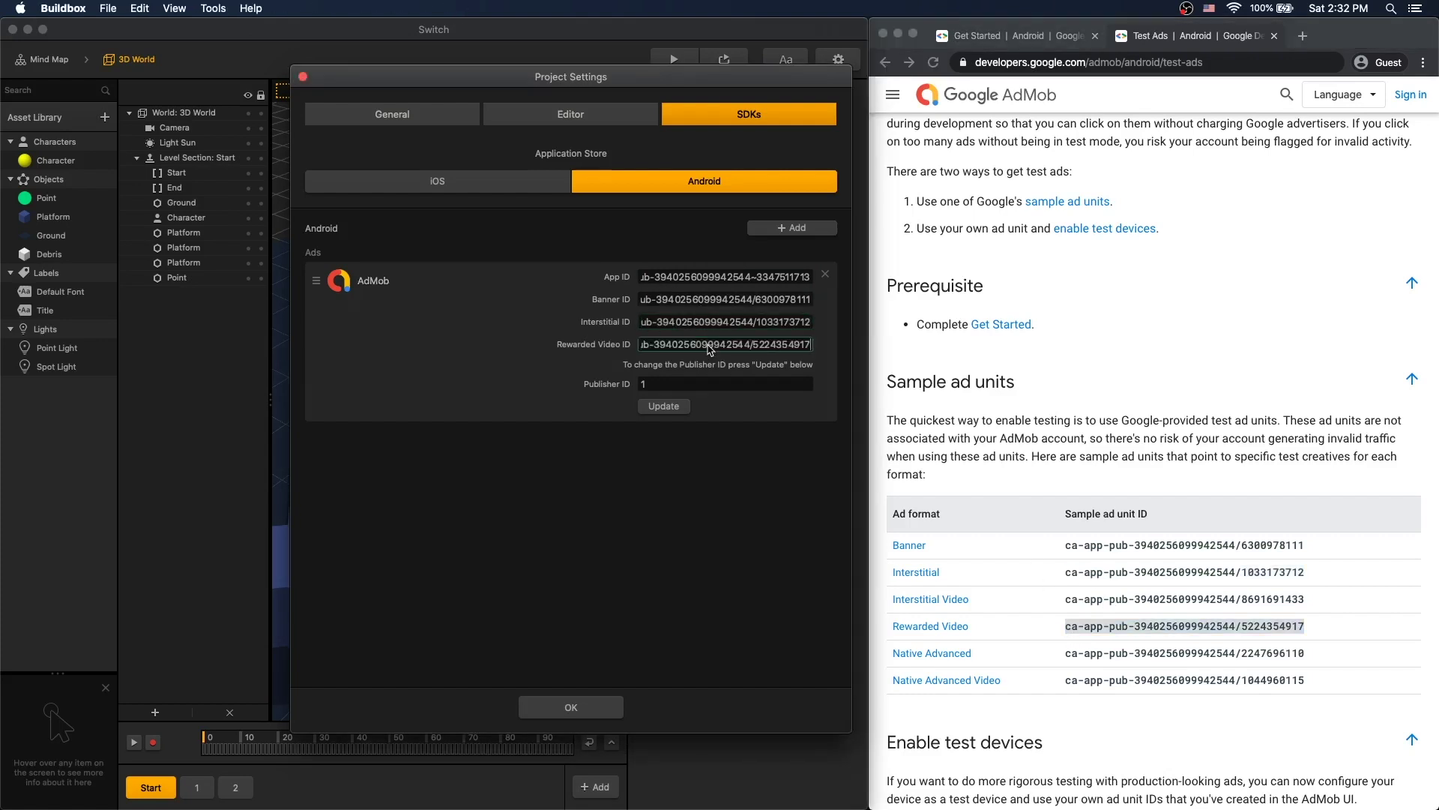
{"action": "left_click", "coordinate": [603, 712]}
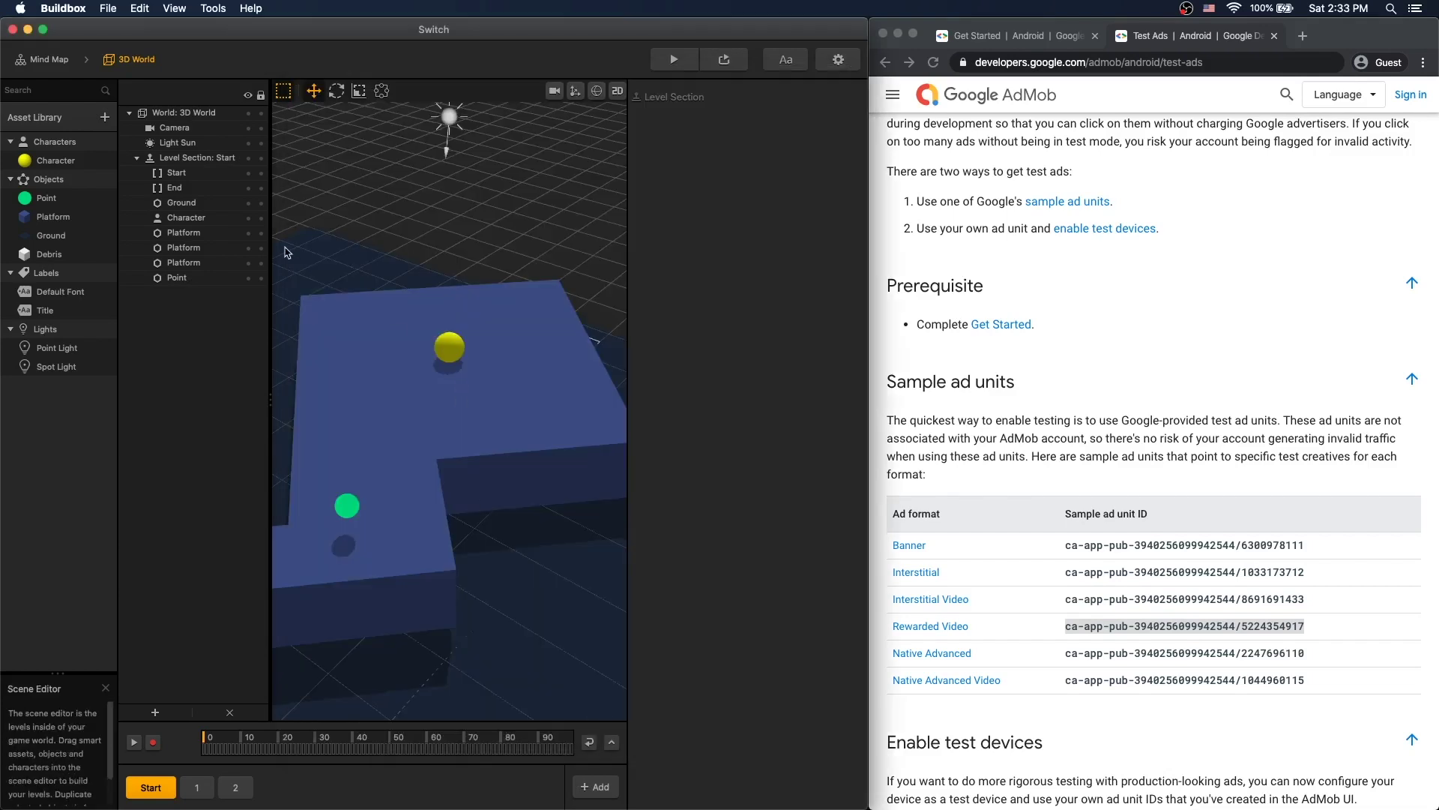
- Enlarge the Buildbox window and spread out the Start, Start UI, 3D World, Game UI and Game Over nodes in the Mind Map
{"action": "left_click", "coordinate": [43, 29]}
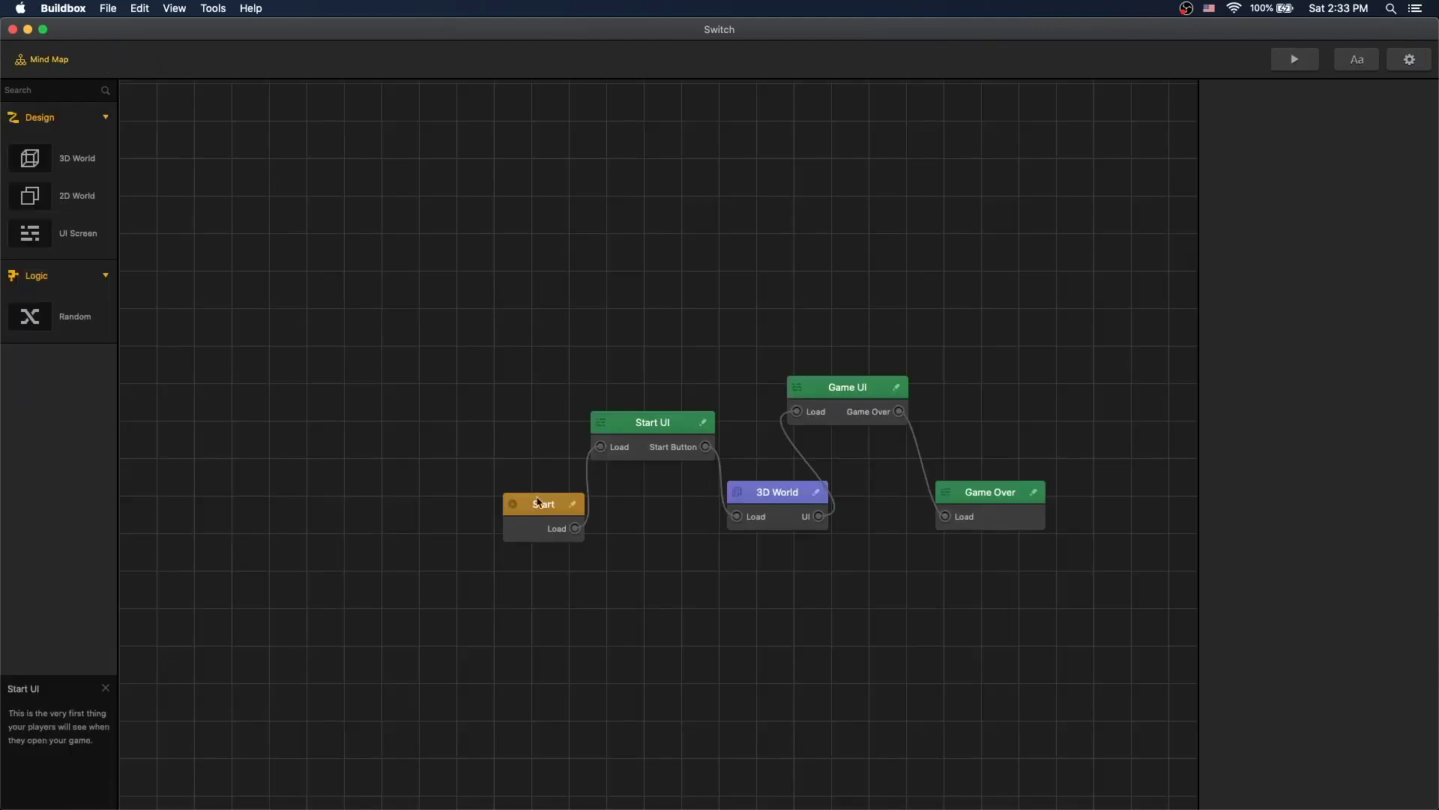
{"action": "left_click_drag", "start_coordinate": [543, 504], "coordinate": [434, 463]}
{"action": "left_click_drag", "start_coordinate": [652, 422], "coordinate": [601, 404]}
{"action": "left_click_drag", "start_coordinate": [848, 387], "coordinate": [893, 378]}
{"action": "left_click_drag", "start_coordinate": [776, 496], "coordinate": [743, 456]}
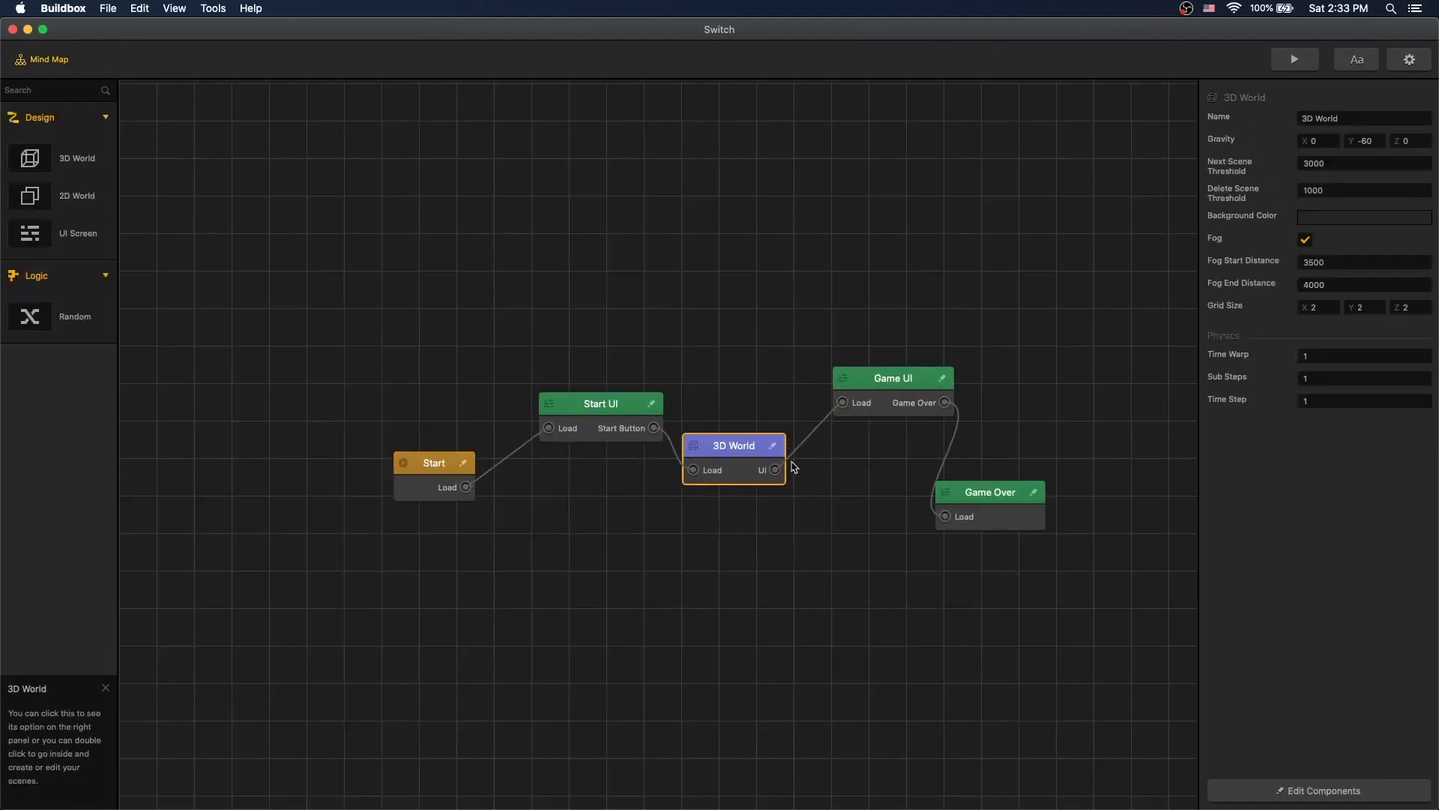
{"action": "left_click_drag", "start_coordinate": [997, 495], "coordinate": [1038, 474]}
{"action": "left_click", "coordinate": [742, 456]}
{"action": "left_click", "coordinate": [422, 475]}
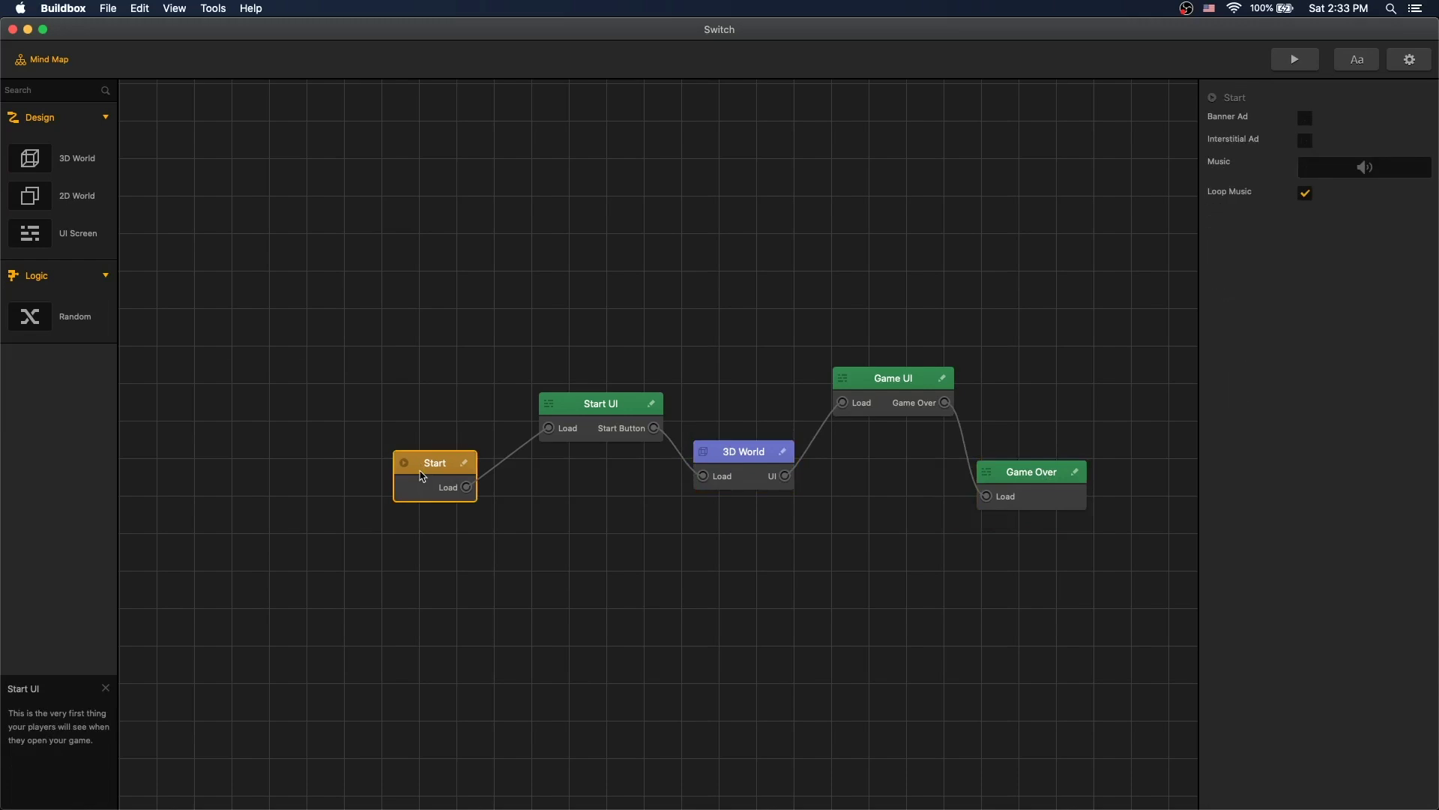
{"action": "left_click_drag", "start_coordinate": [443, 463], "coordinate": [434, 481]}
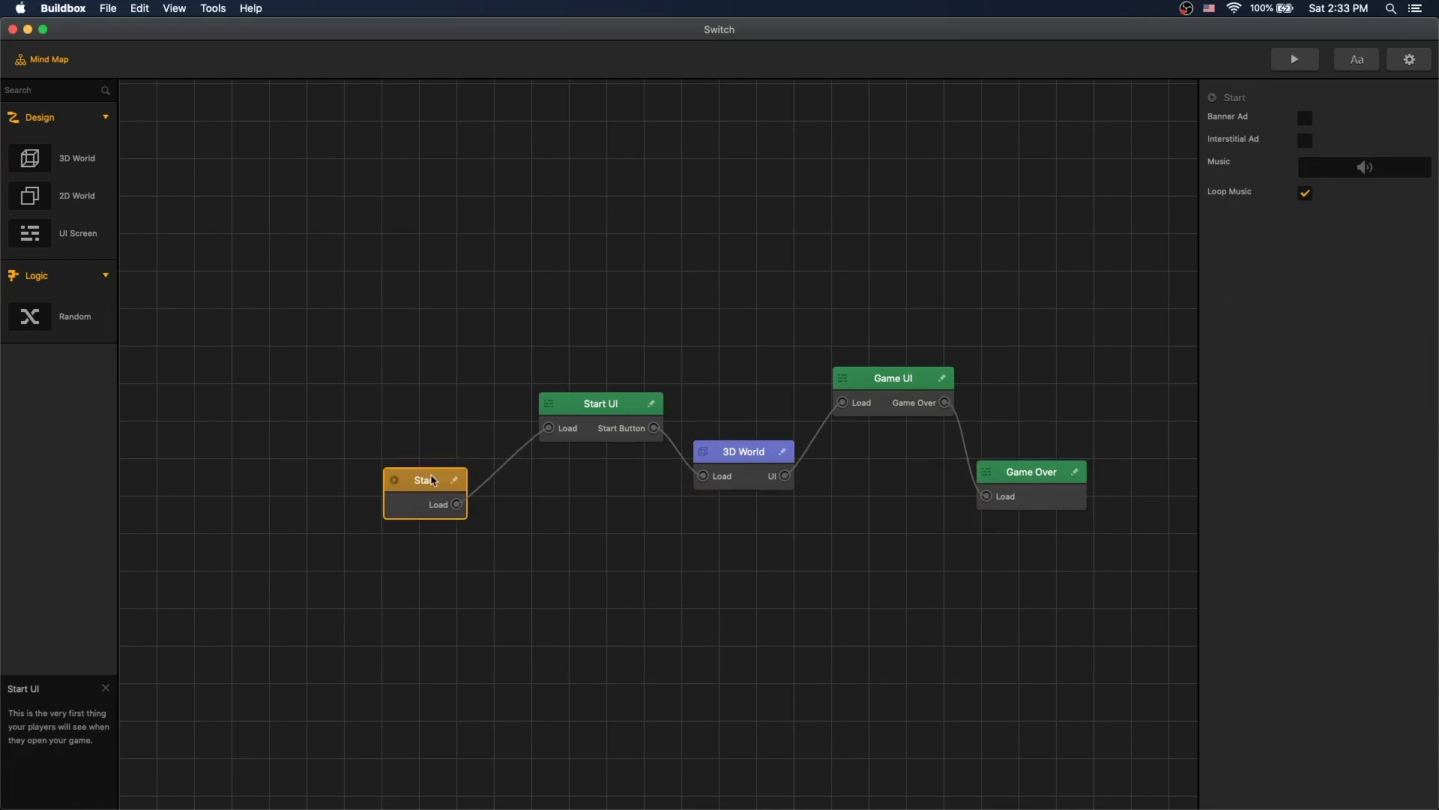
- Look inside the Start UI screen, return to the Mind Map and enable Banner Ad for Start UI
{"action": "left_click_drag", "start_coordinate": [601, 421], "coordinate": [573, 425]}
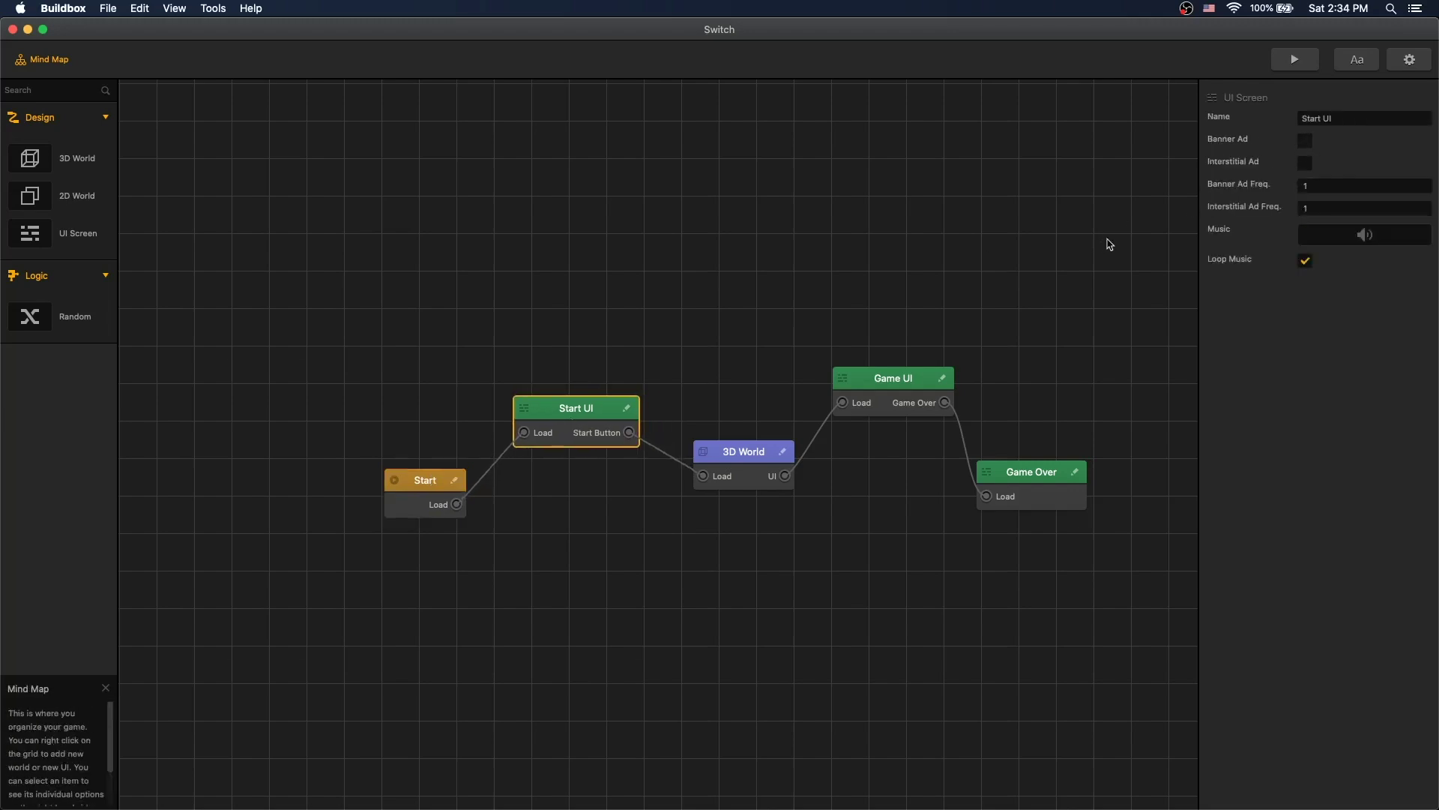
{"action": "double_click", "coordinate": [574, 414]}
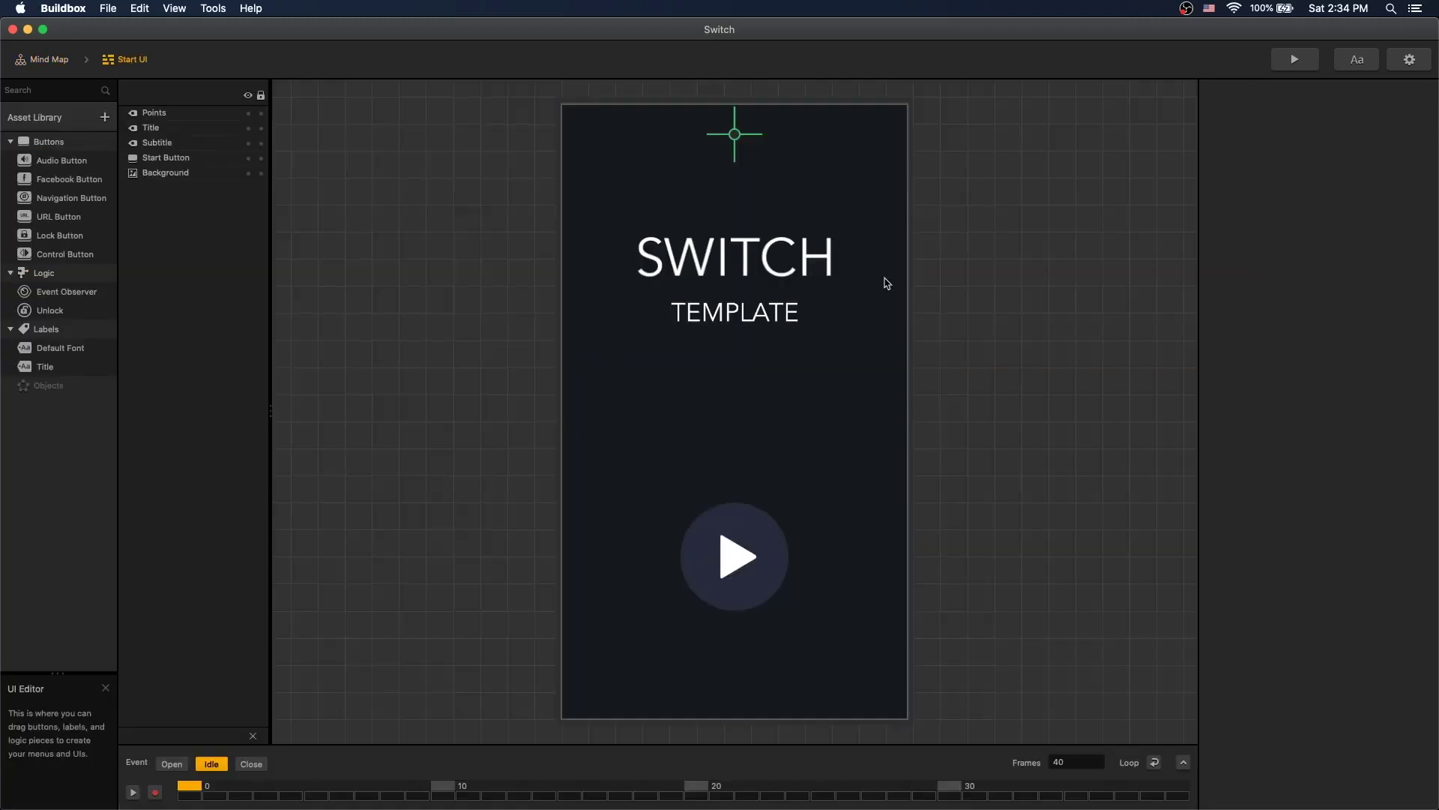
{"action": "left_click", "coordinate": [49, 59]}
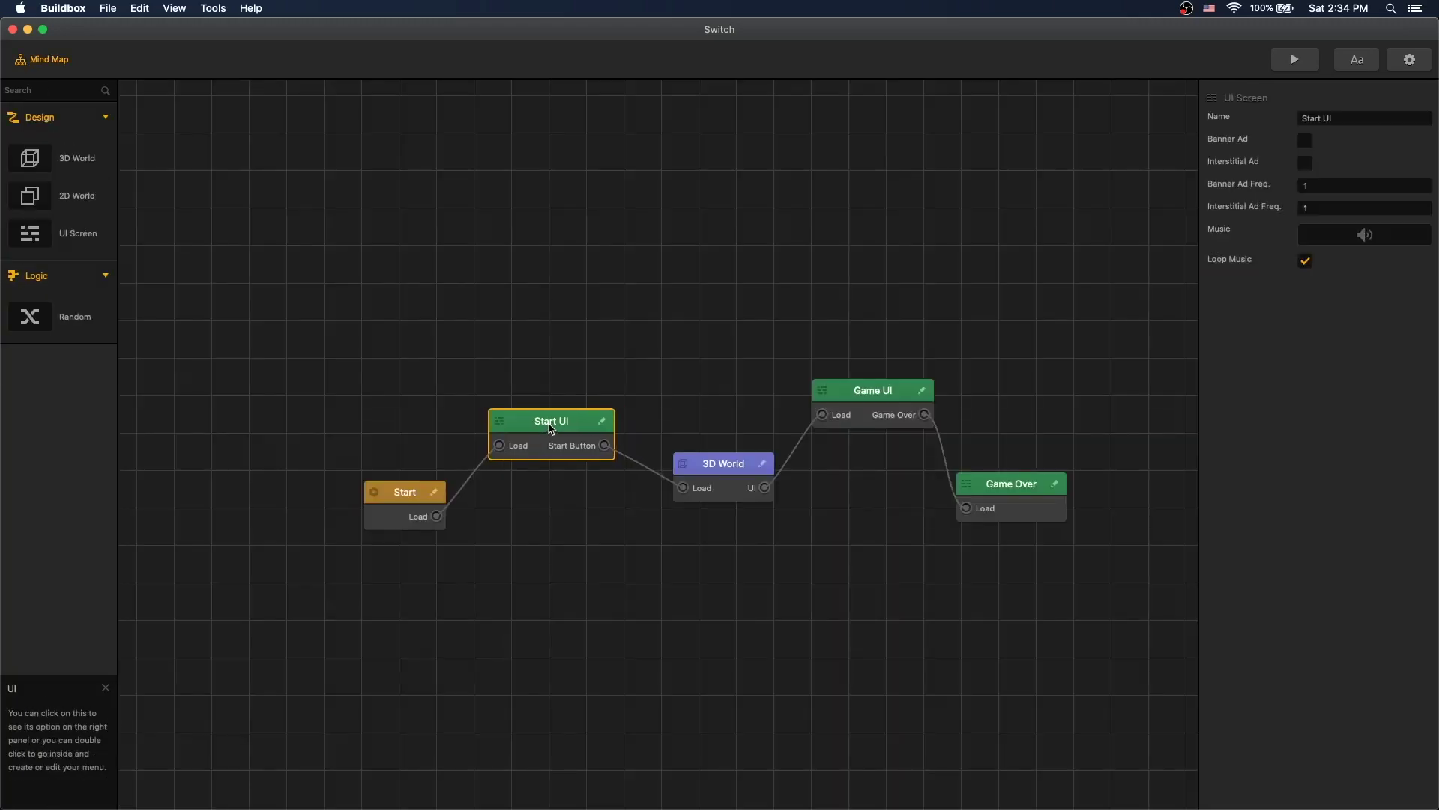
{"action": "left_click", "coordinate": [1306, 140]}
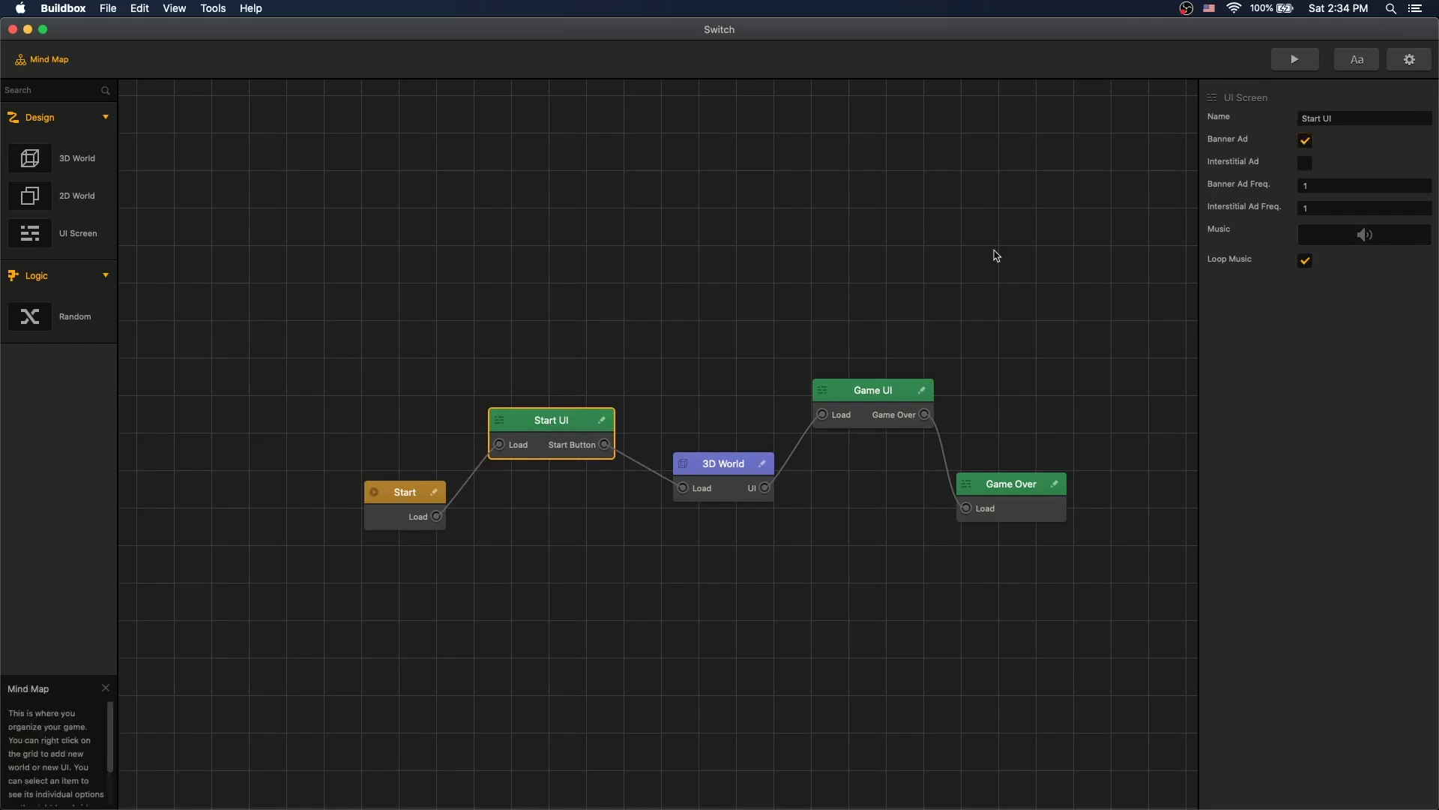
- Examine the Game UI node's ad options and screen layout, returning to the Mind Map
{"action": "left_click_drag", "start_coordinate": [554, 432], "coordinate": [551, 419]}
{"action": "left_click_drag", "start_coordinate": [893, 397], "coordinate": [888, 402]}
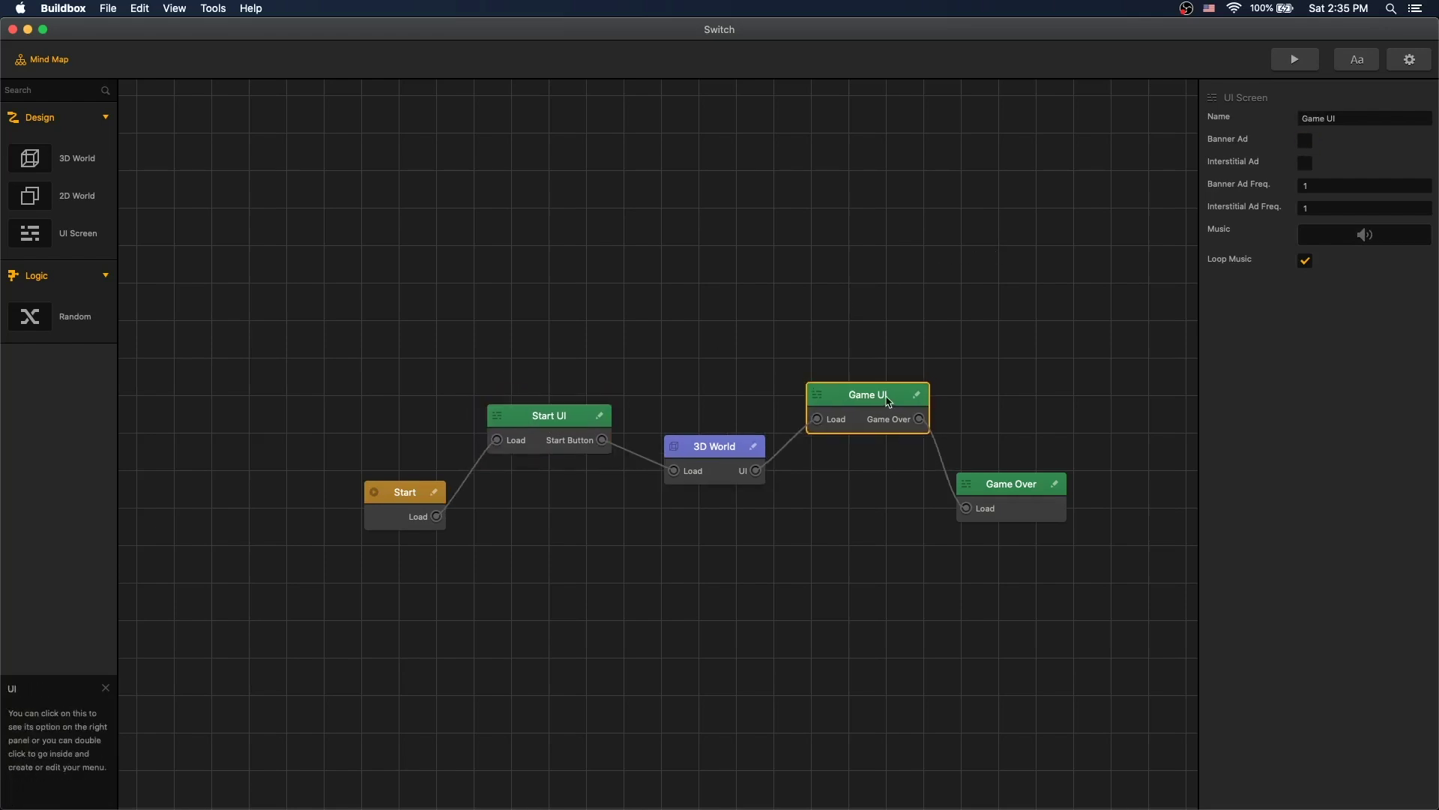
{"action": "double_click", "coordinate": [864, 408]}
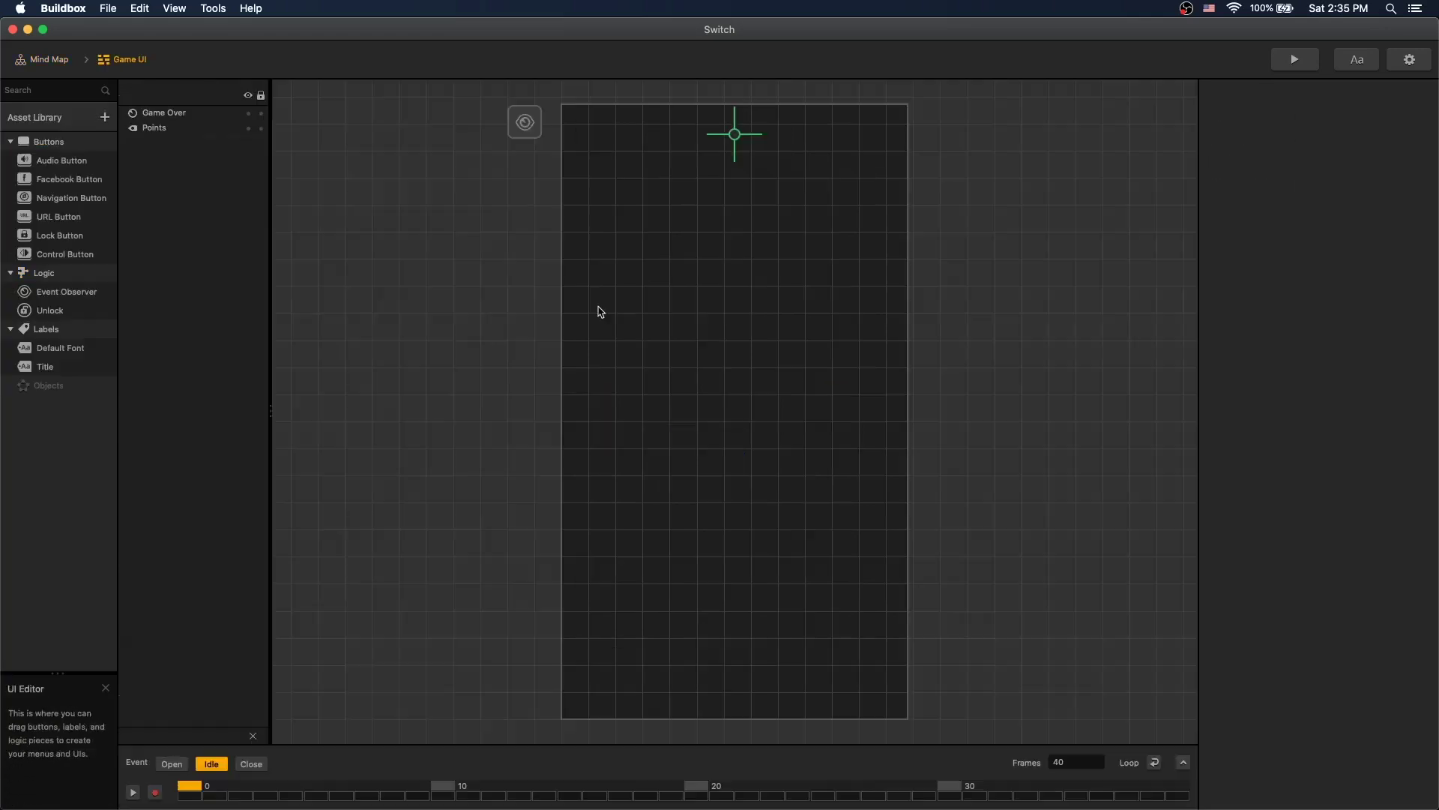
{"action": "left_click", "coordinate": [48, 59]}
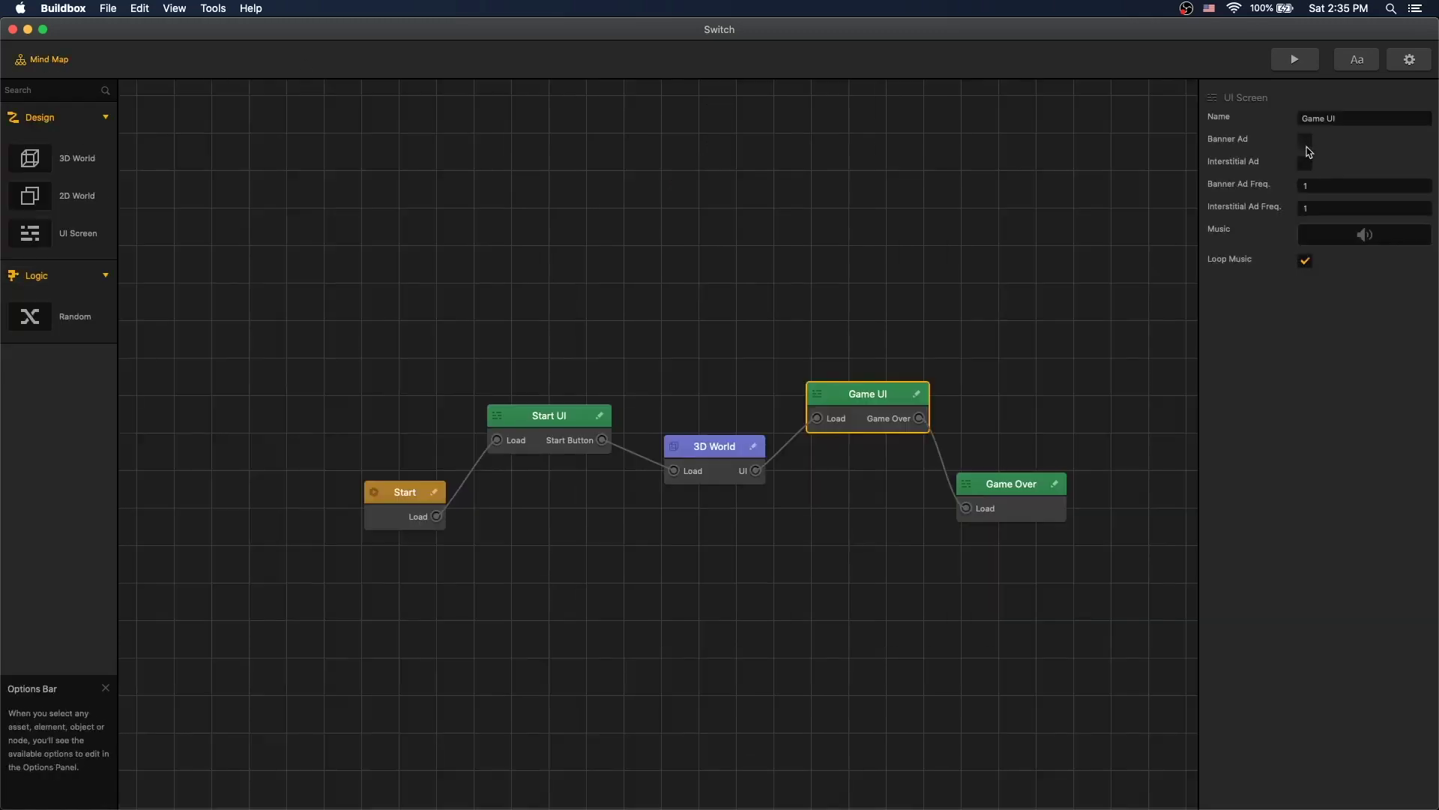
- Enable Interstitial Ad for the Game Over screen and deselect its node
{"action": "left_click_drag", "start_coordinate": [1011, 484], "coordinate": [1023, 469]}
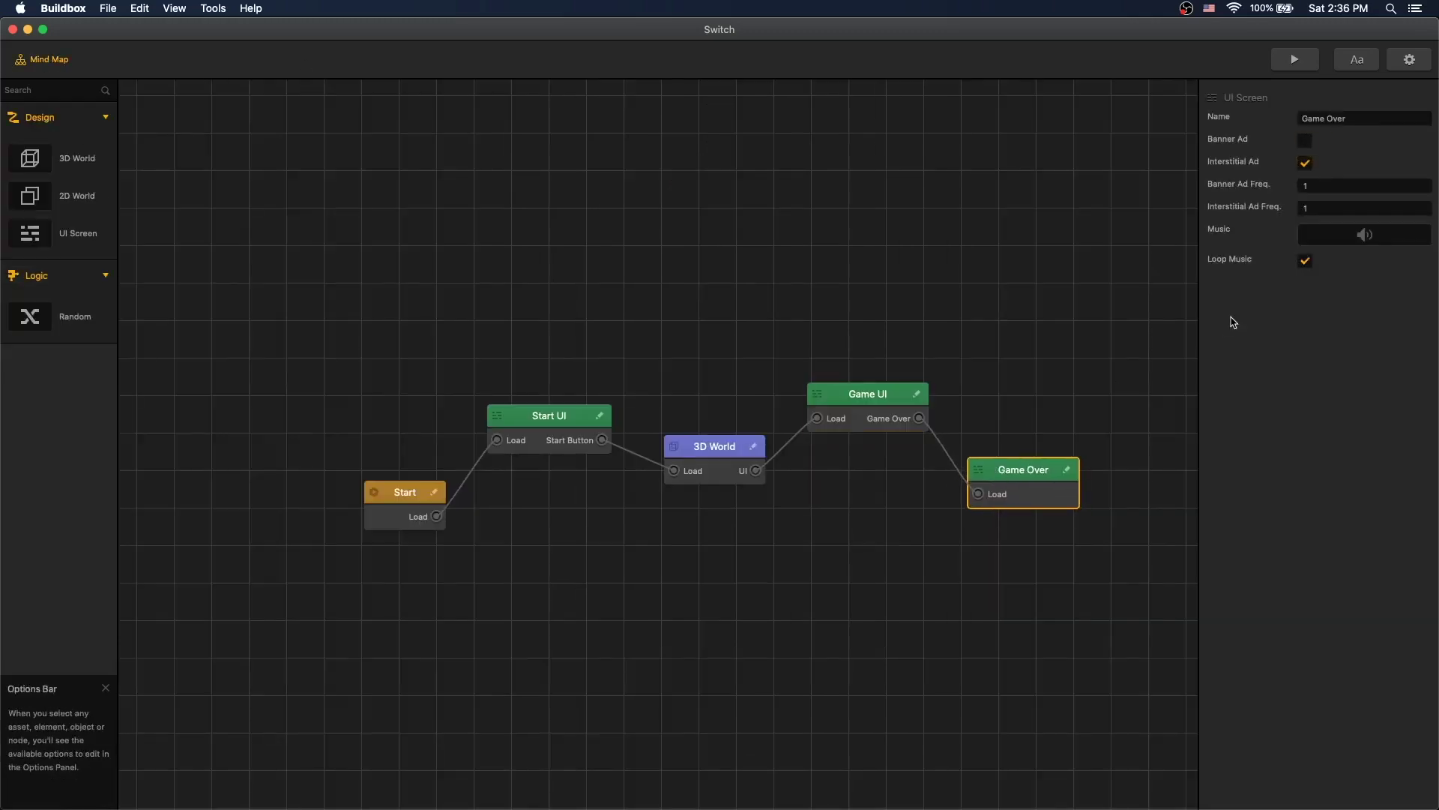
{"action": "left_click", "coordinate": [701, 218]}
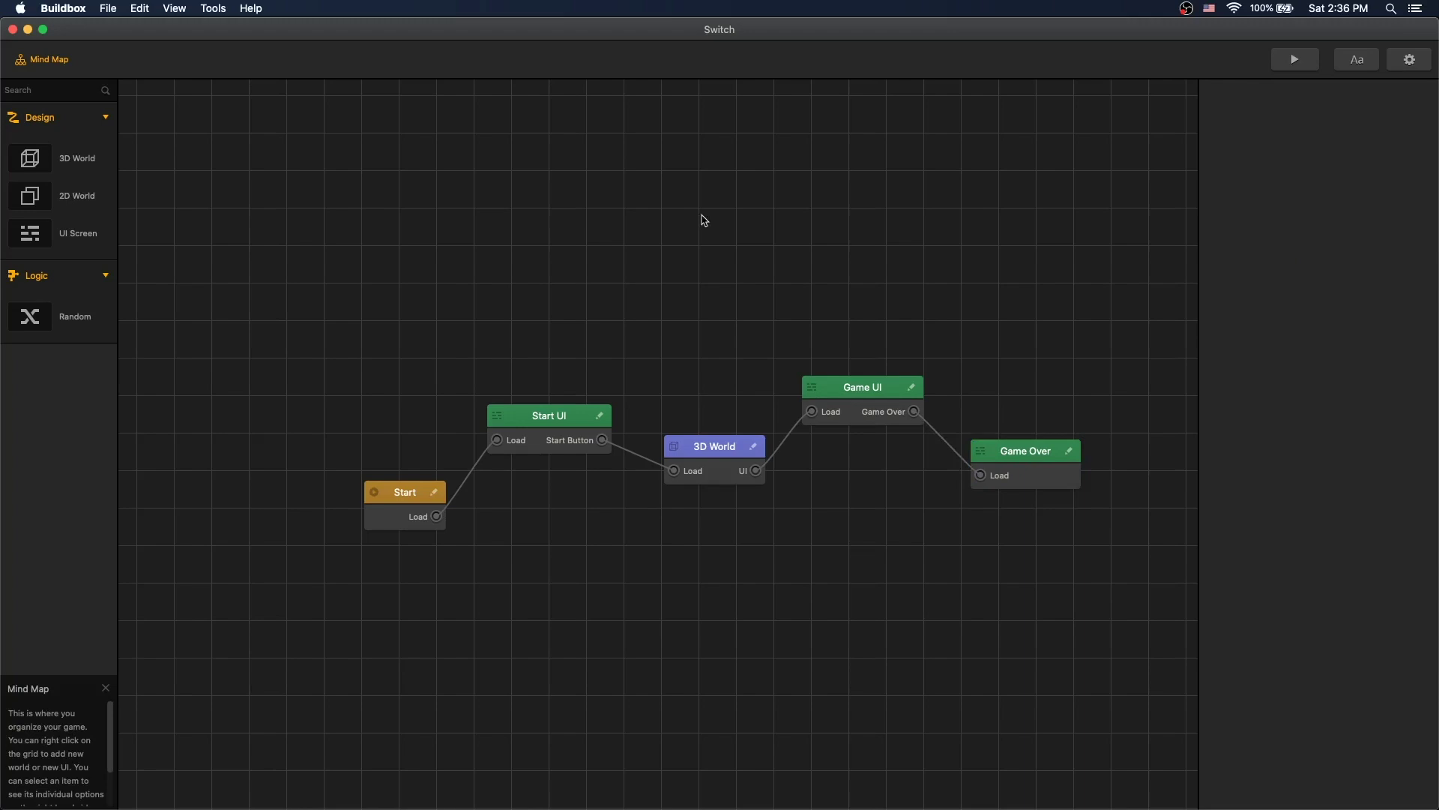
- Try to export the current game project
{"action": "left_click", "coordinate": [107, 8]}
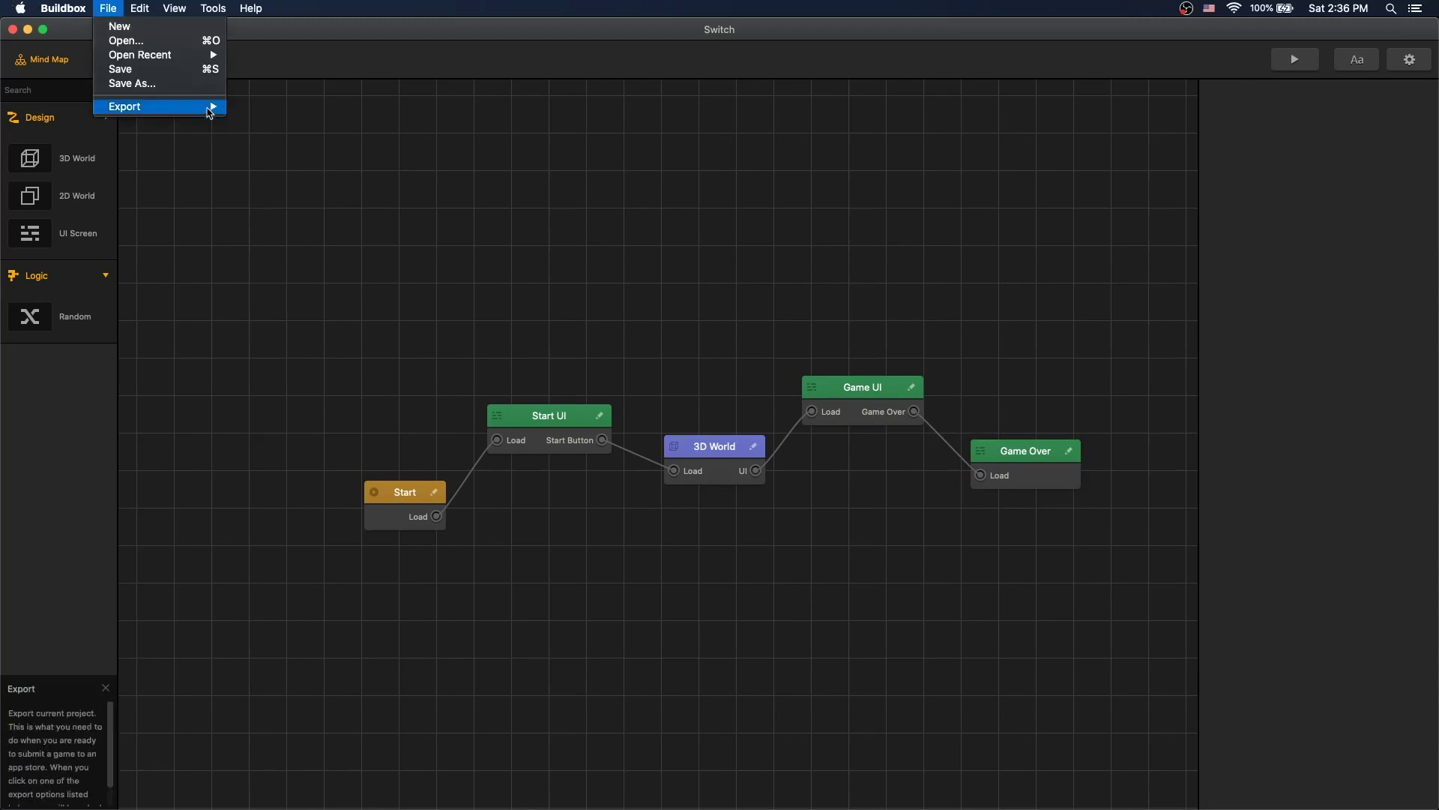
{"action": "mouse_move", "coordinate": [165, 107]}
{"action": "left_click", "coordinate": [300, 131]}
{"action": "mouse_move", "coordinate": [602, 276]}
{"action": "left_mouse_down"}
{"action": "mouse_move", "coordinate": [573, 273]}
{"action": "mouse_move", "coordinate": [609, 277]}
{"action": "left_mouse_up"}
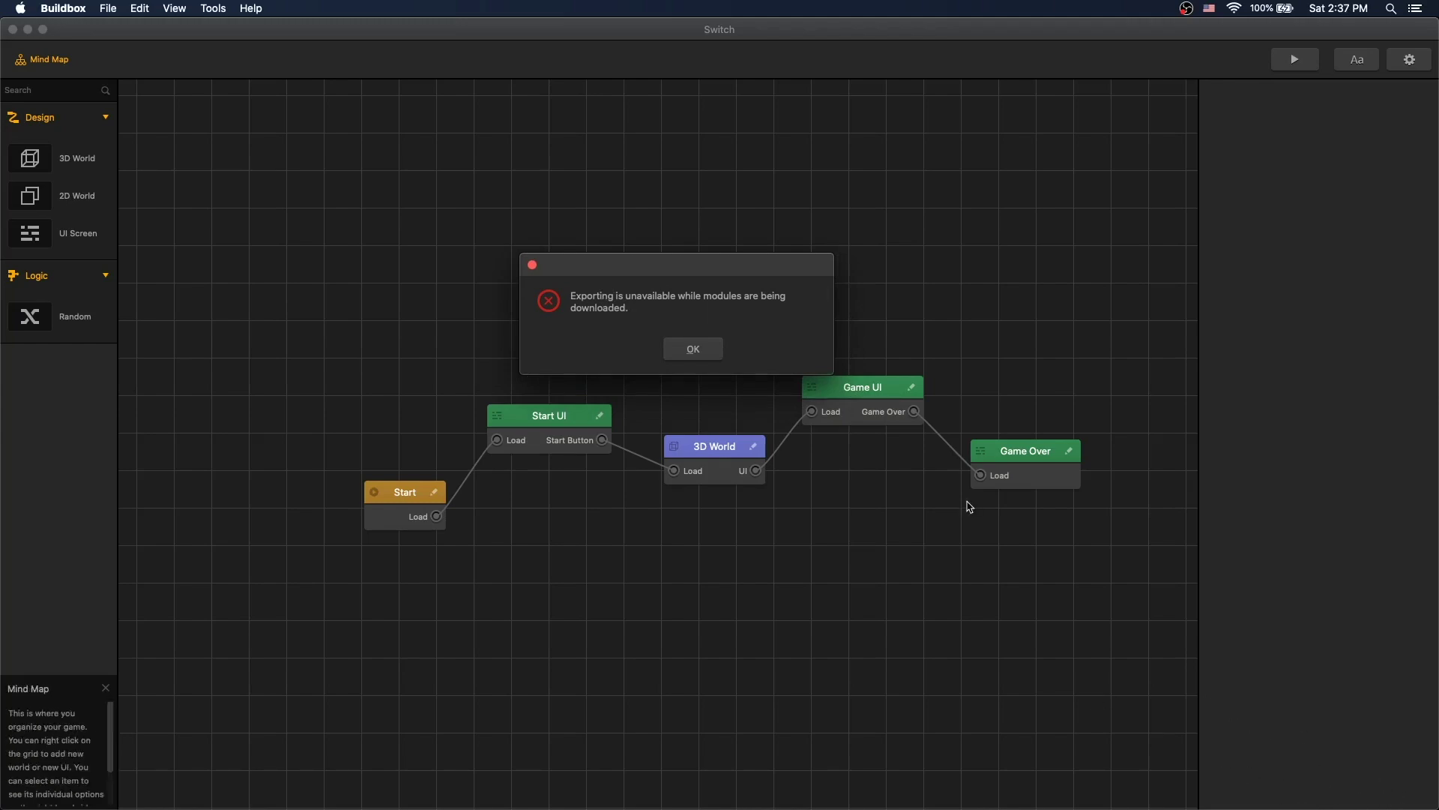
{"action": "left_click", "coordinate": [695, 349]}
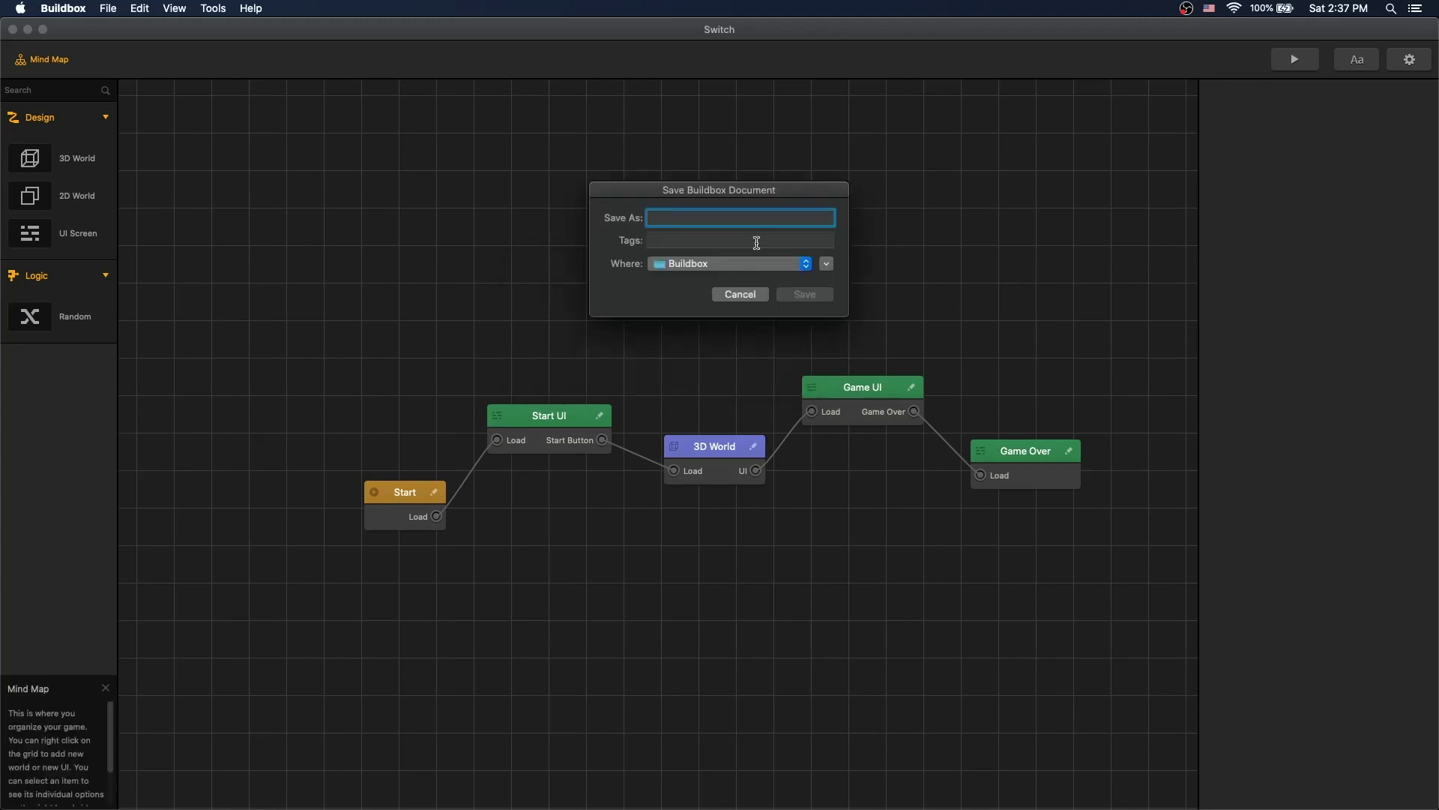
- Save the project as "Testing AdMob" in the Buildbox folder
{"action": "type", "text": "Te"}
{"action": "key", "text": "BackSpace"}
{"action": "key", "text": "BackSpace"}
{"action": "type", "text": "Testing AdMob"}
{"action": "key", "text": "Return"}
- Quit and relaunch Buildbox, and reopen the recent project "Testing AdMob"
{"action": "left_click", "coordinate": [63, 8]}
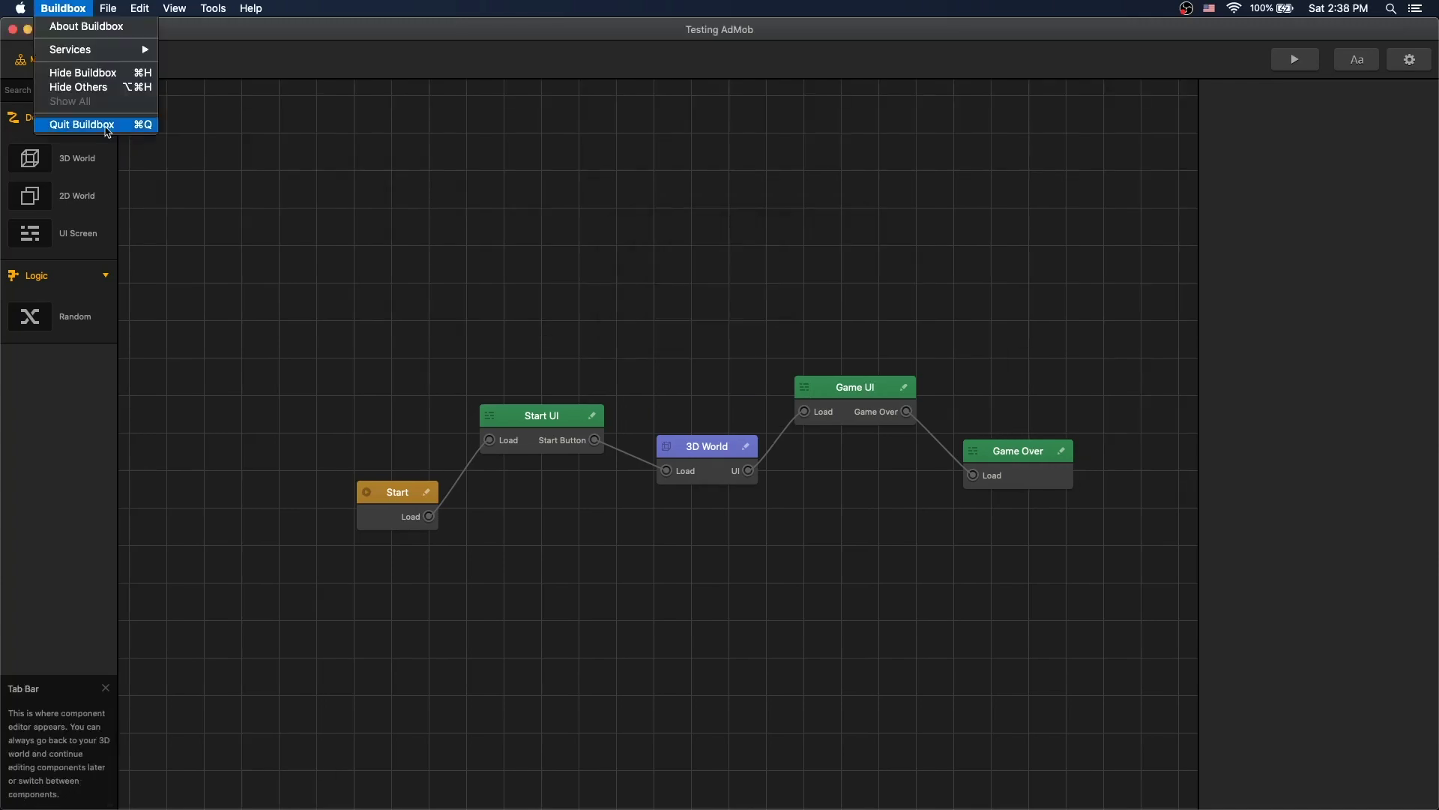
{"action": "left_click", "coordinate": [81, 118]}
{"action": "left_click", "coordinate": [728, 430]}
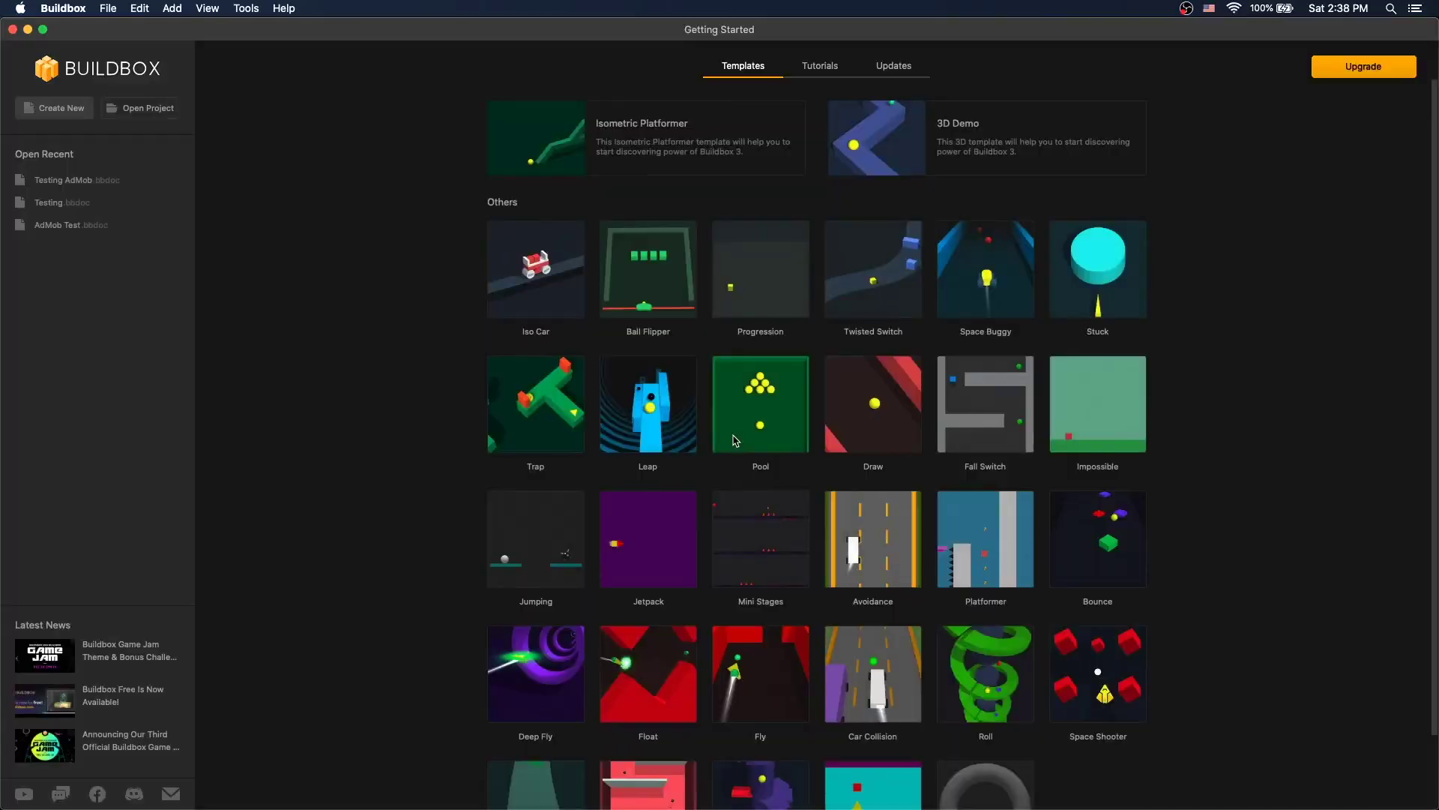
{"action": "left_click", "coordinate": [58, 183]}
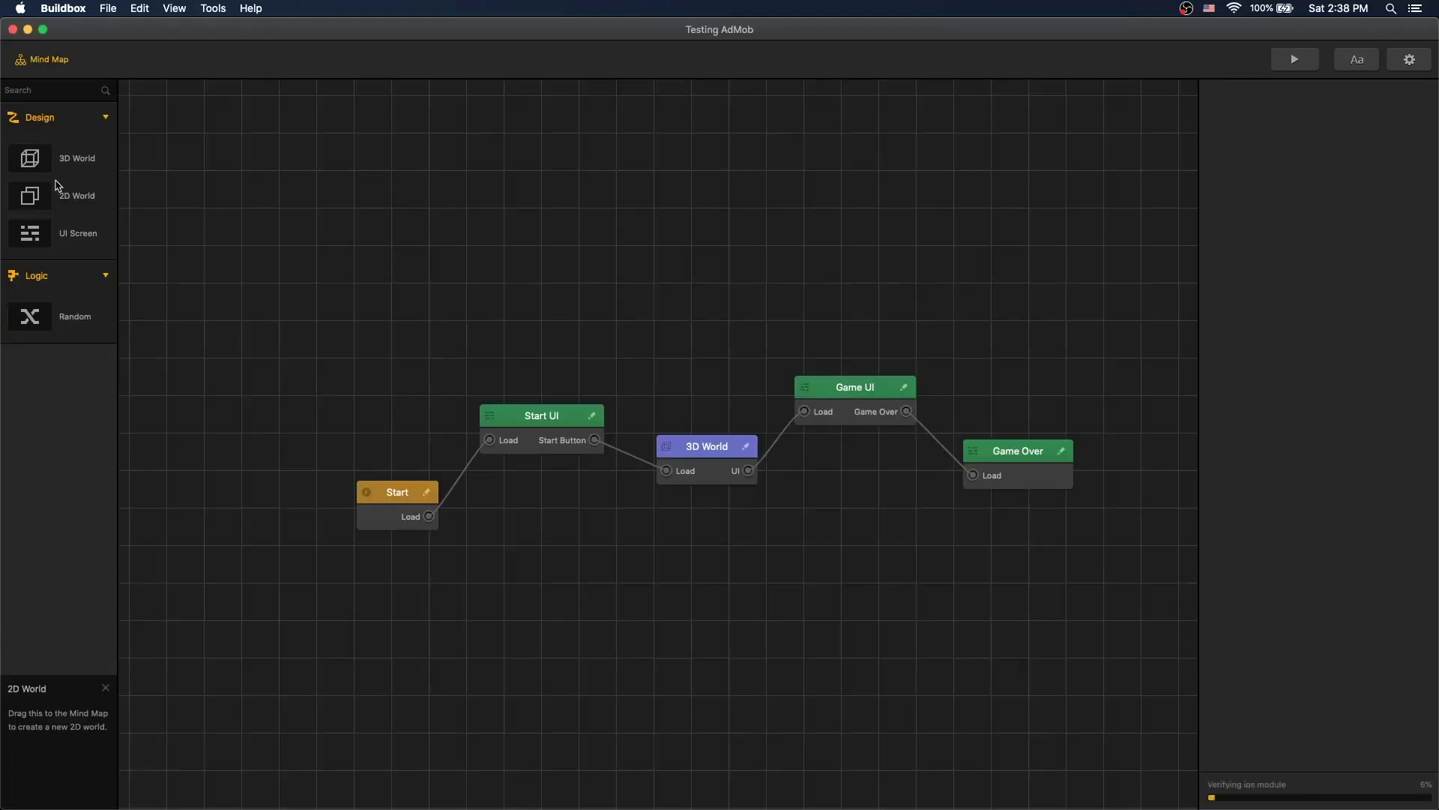
- Export the project for Android as "Testing AdMob" in the Buildbox folder
{"action": "left_click", "coordinate": [108, 9]}
{"action": "mouse_move", "coordinate": [188, 113]}
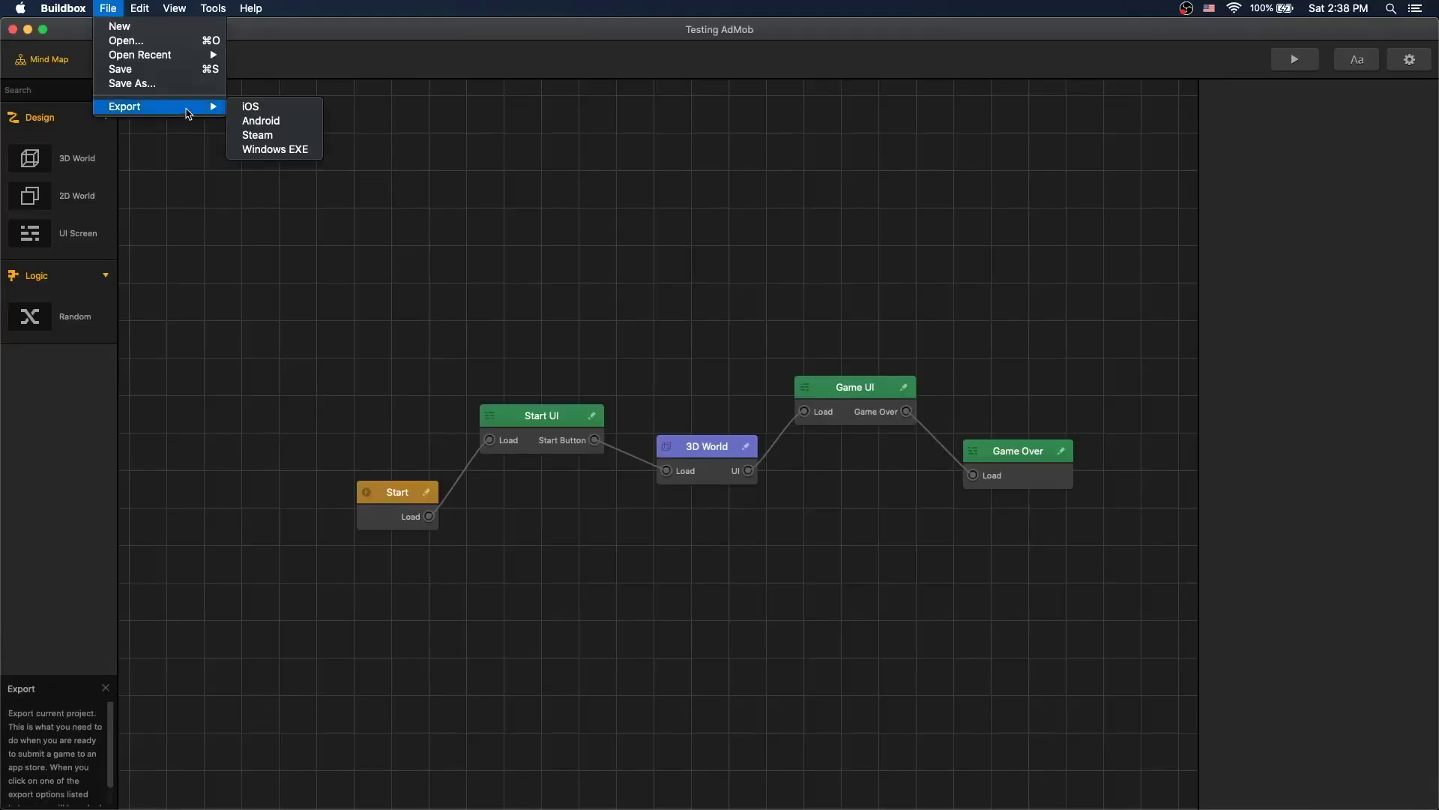
{"action": "left_click", "coordinate": [283, 122]}
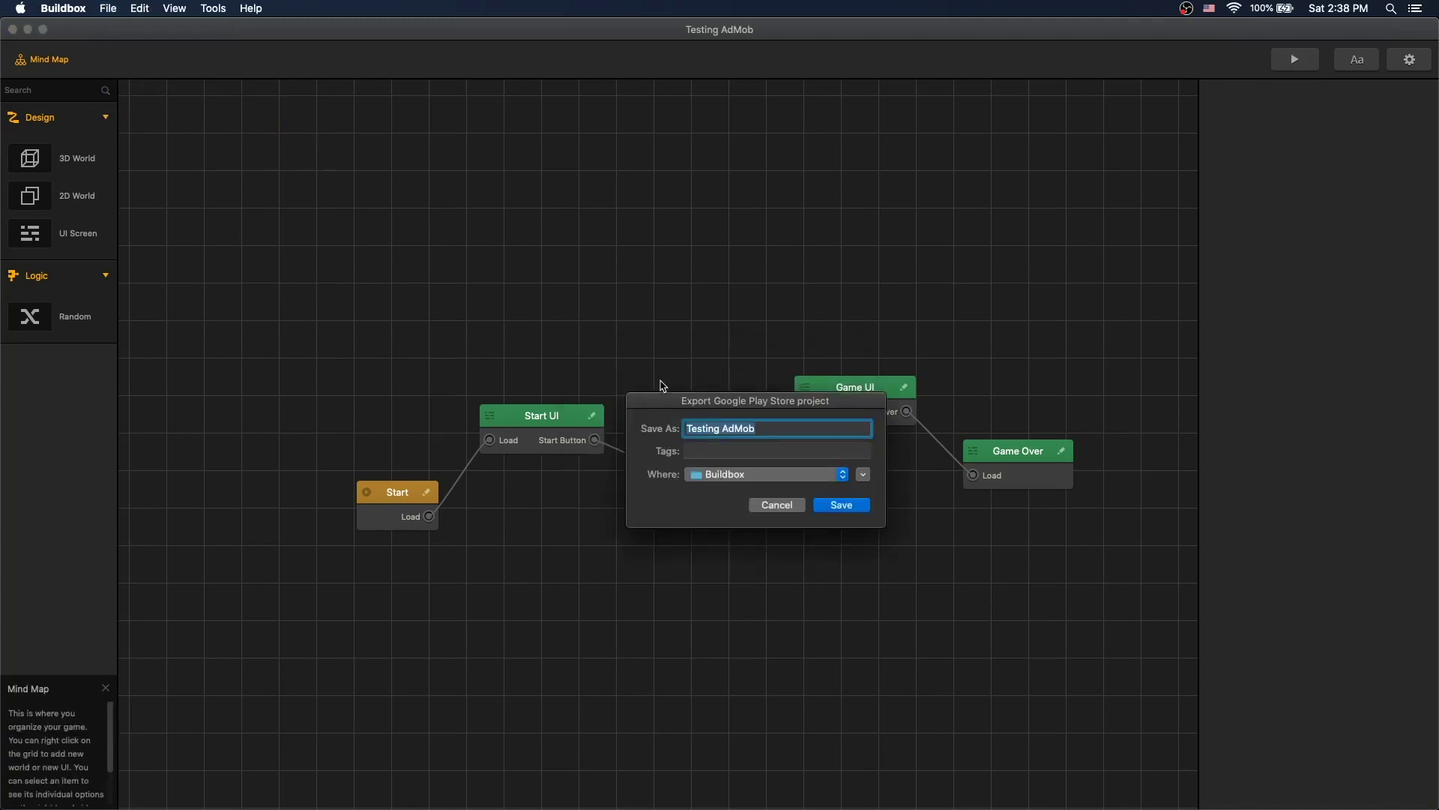
{"action": "key", "text": "Right"}
{"action": "left_click", "coordinate": [840, 505]}
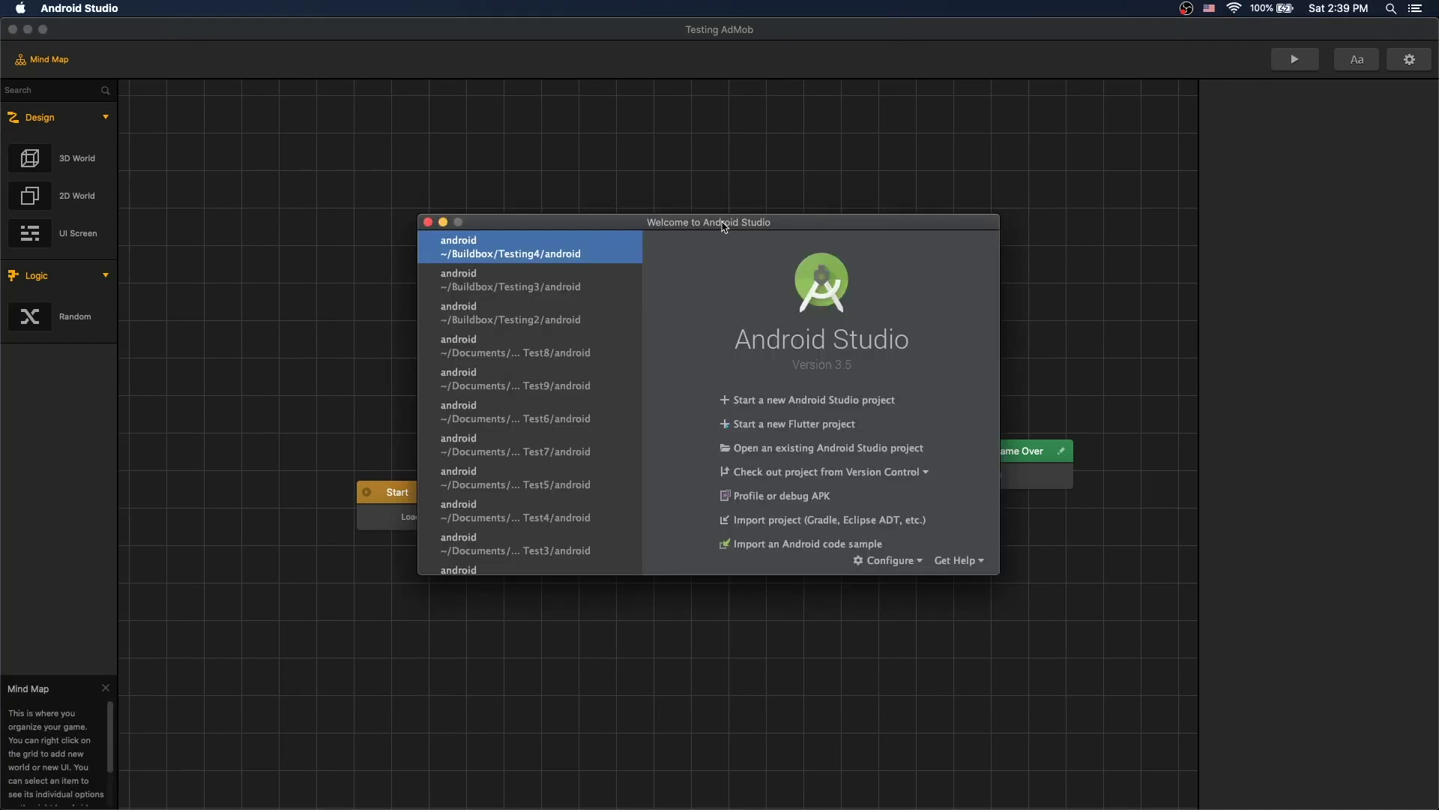
- In Android Studio, import the android folder from the exported "Testing AdMob" project and run the app on the samsung SM-G920V
{"action": "left_click", "coordinate": [785, 520]}
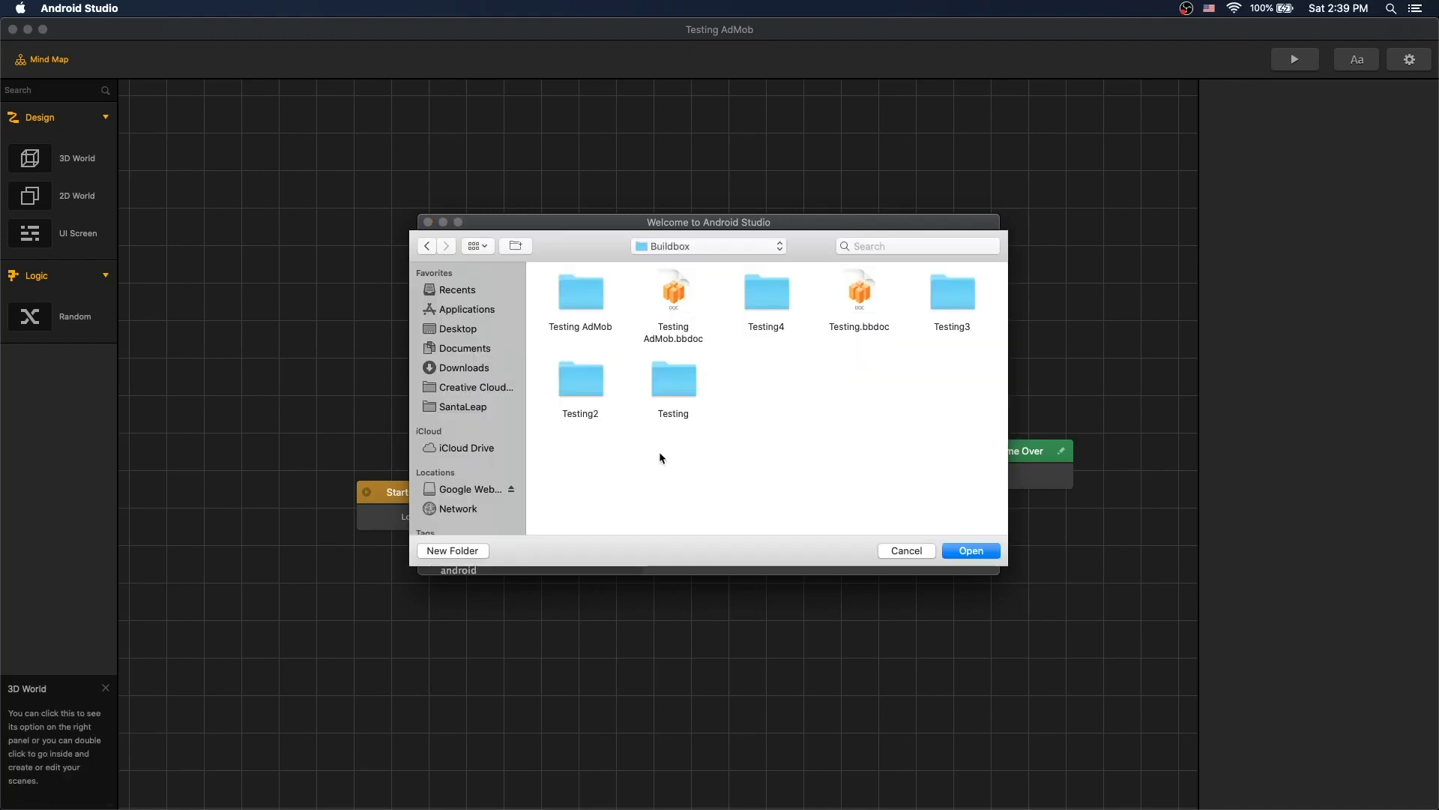
{"action": "double_click", "coordinate": [572, 293]}
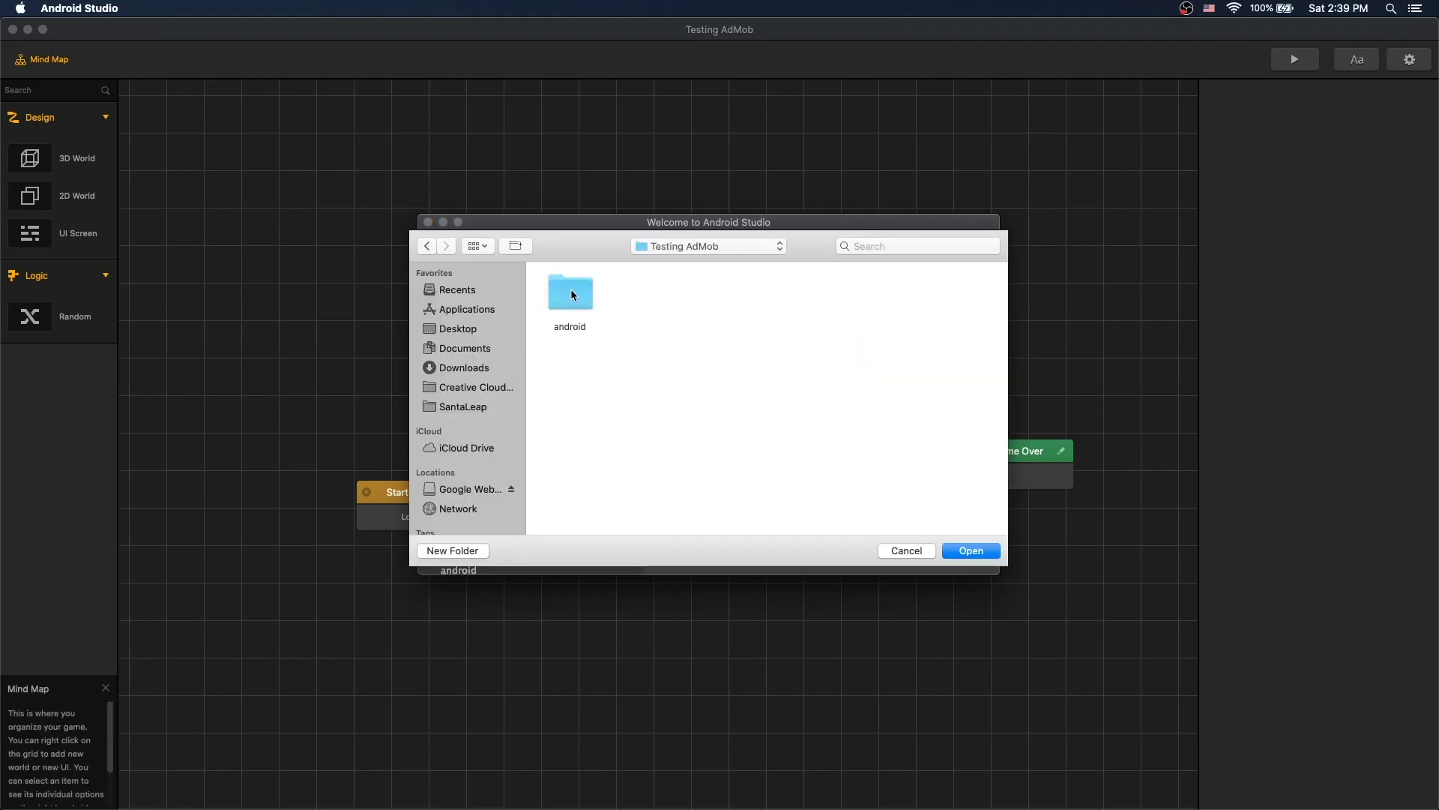
{"action": "double_click", "coordinate": [571, 294]}
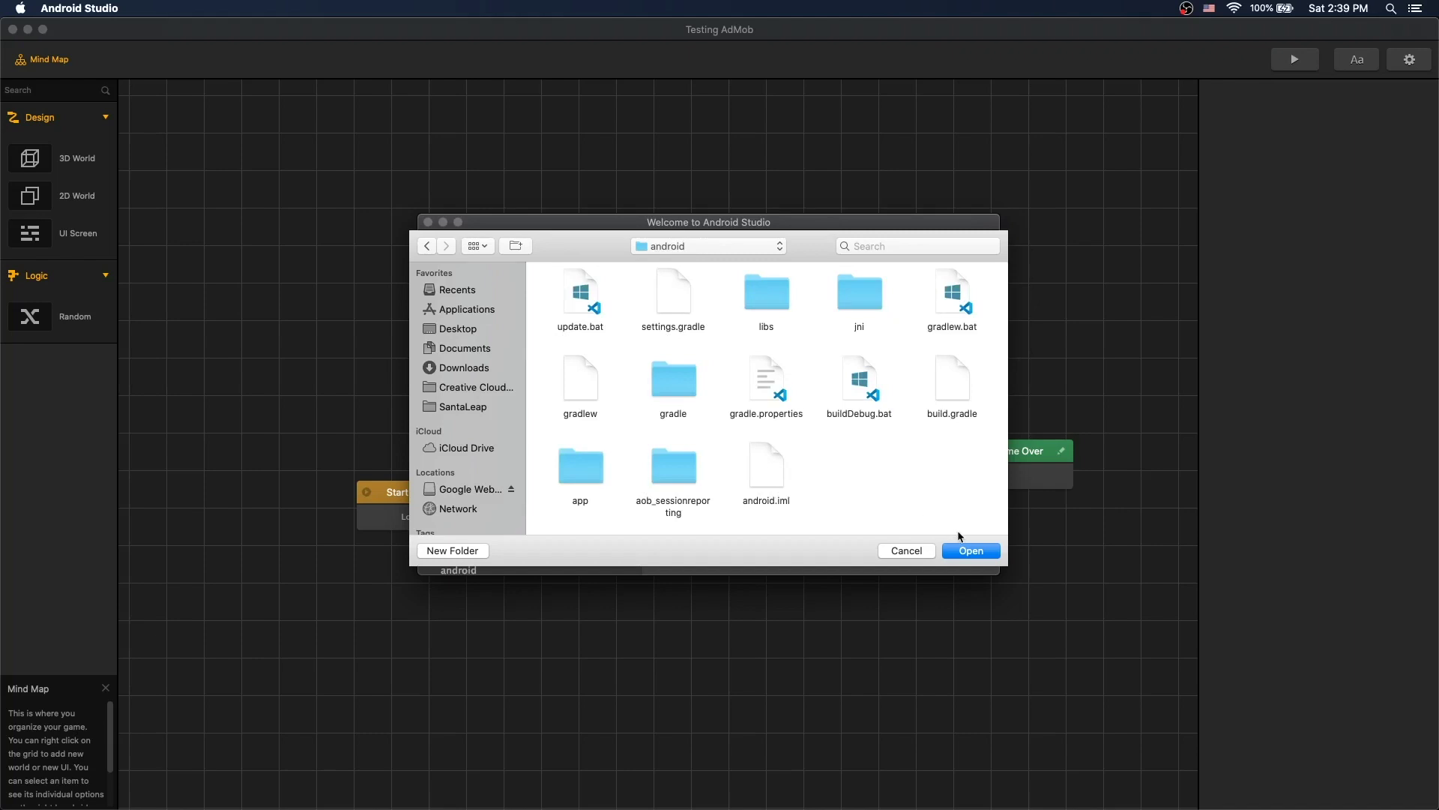
{"action": "left_click", "coordinate": [970, 553]}
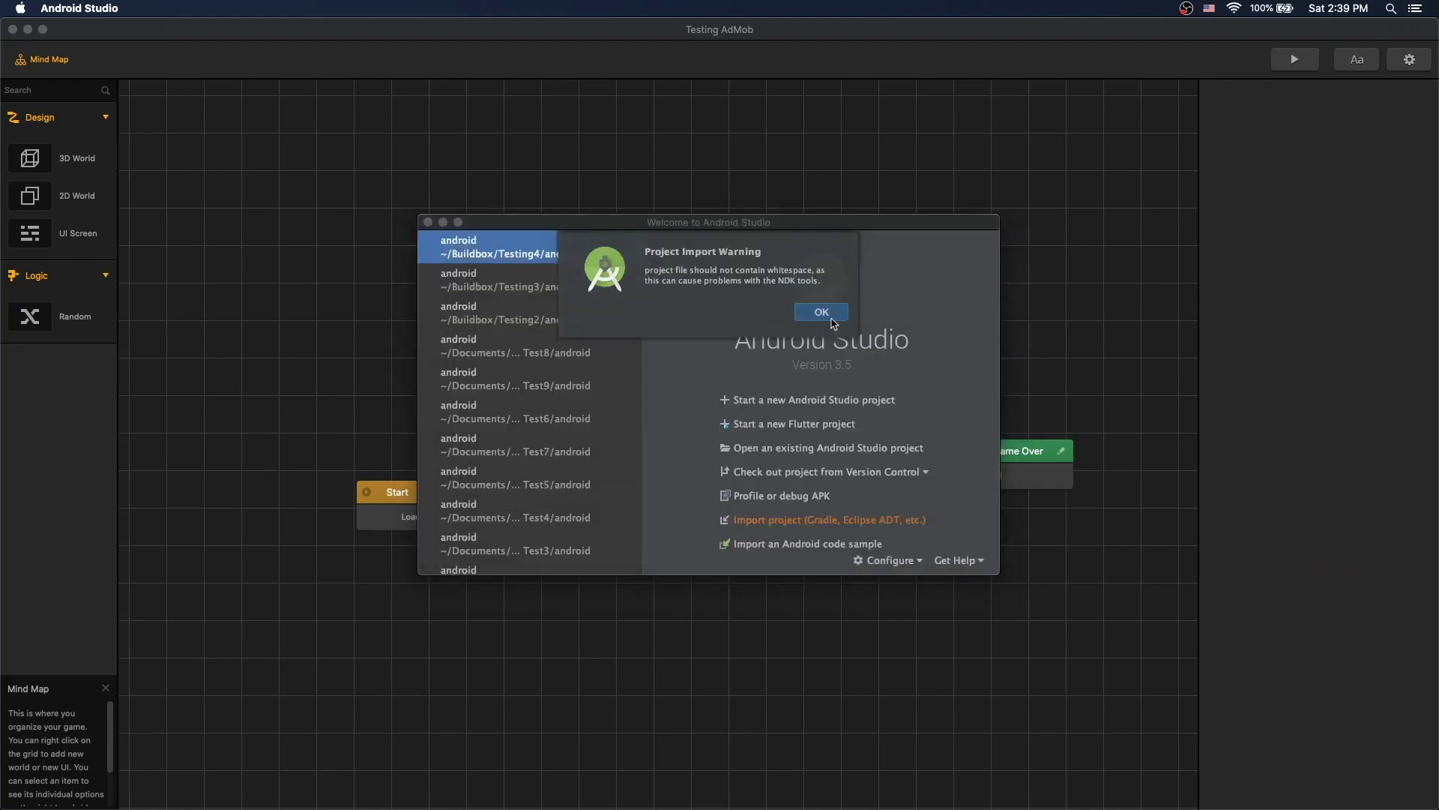
{"action": "left_click", "coordinate": [832, 314]}
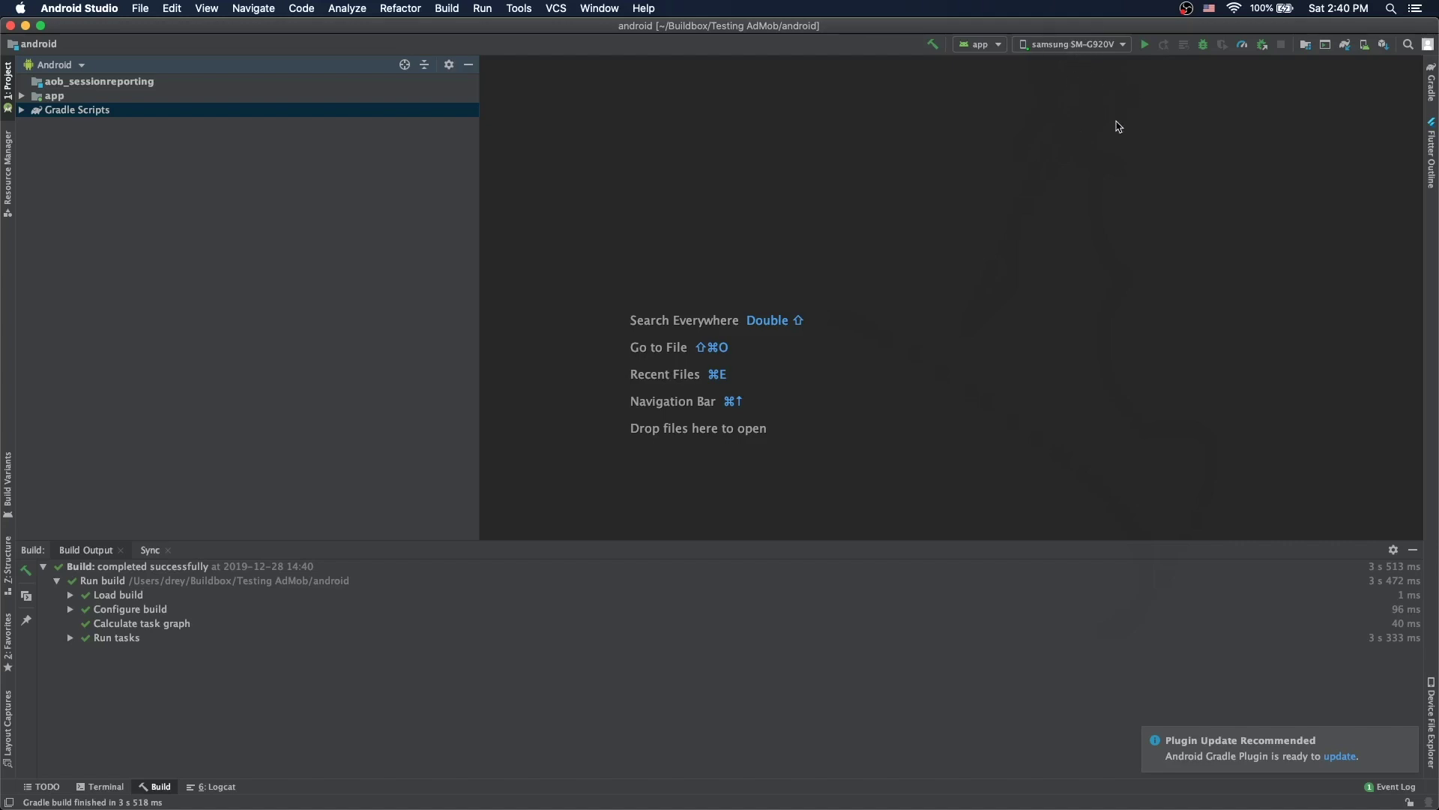
{"action": "left_click", "coordinate": [1144, 45]}
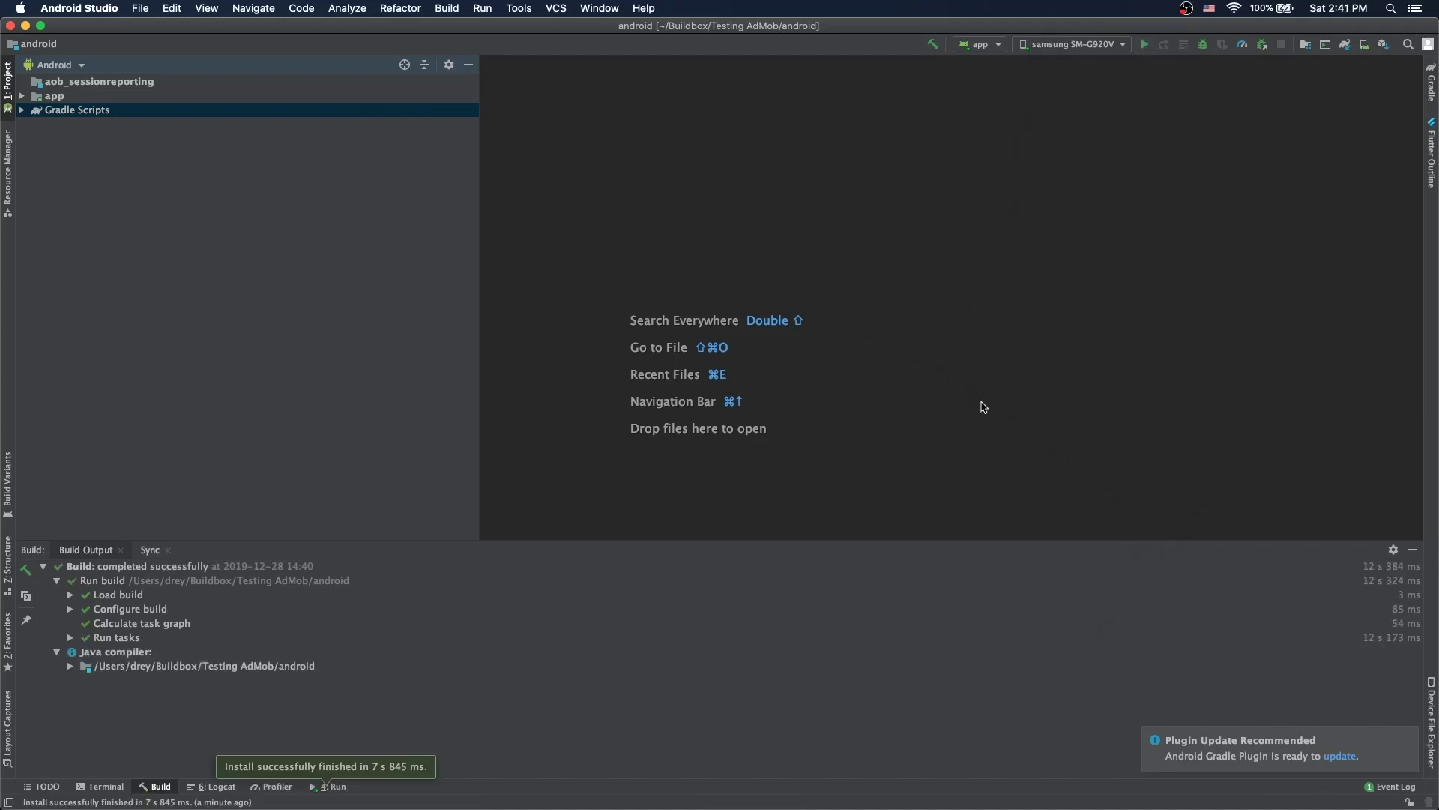